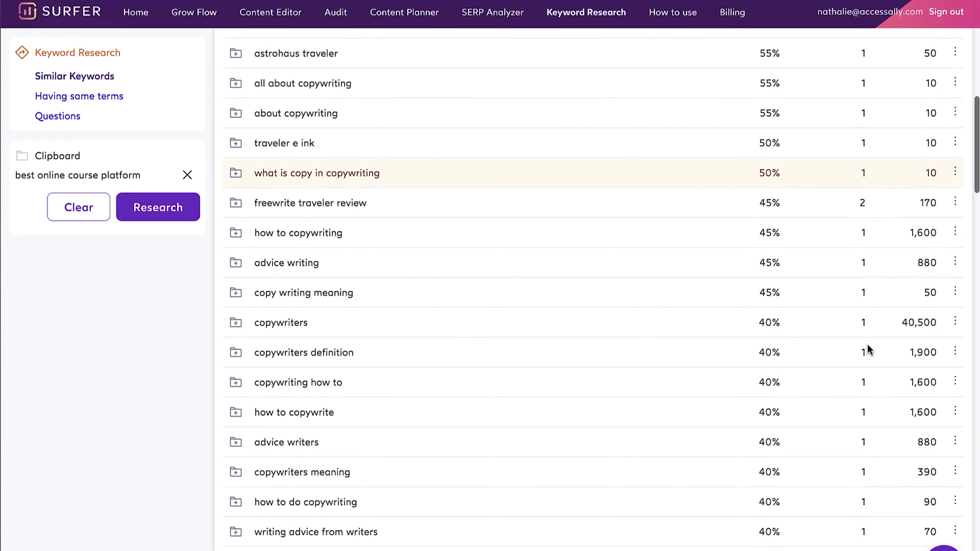
scroll(868, 349, down, 10)
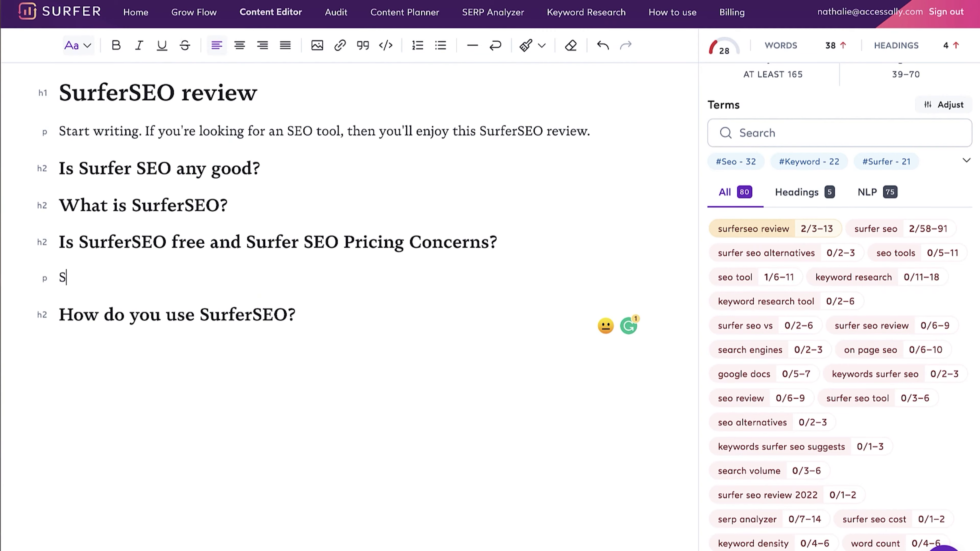
Write "SurferSEO Cost concerns" in the paragraph under the heading about SurferSEO being free and its pricing concerns.
text(urferSEO)
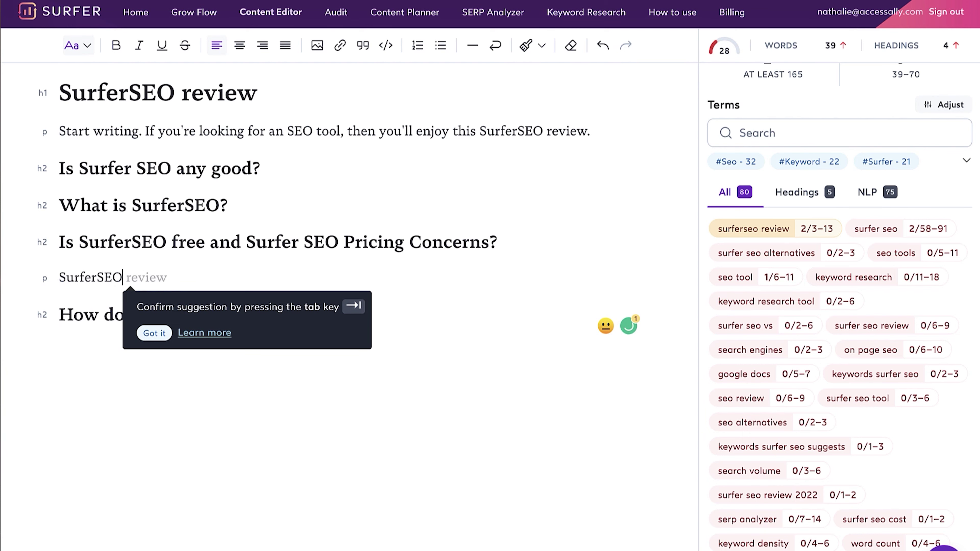
text( Cost)
text(concerns)
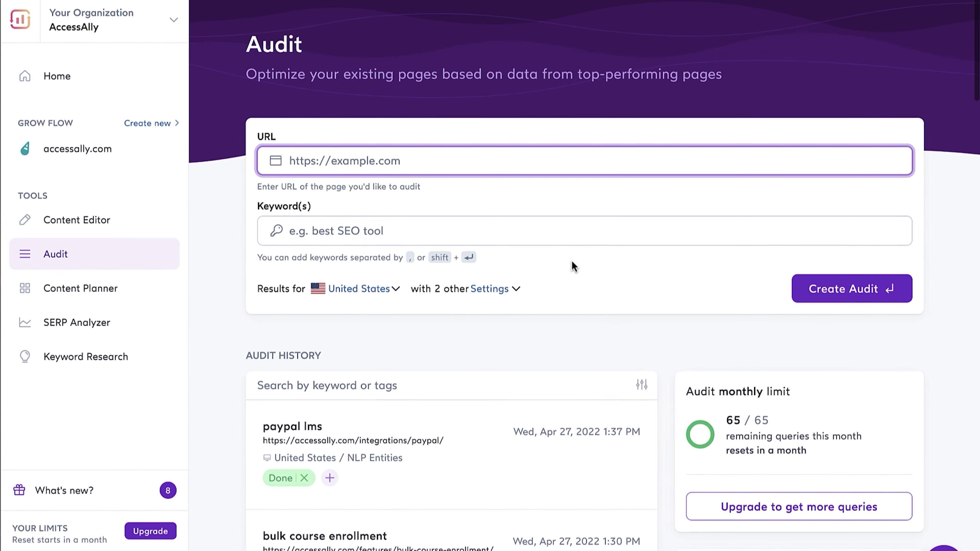
scroll(597, 261, down, 5)
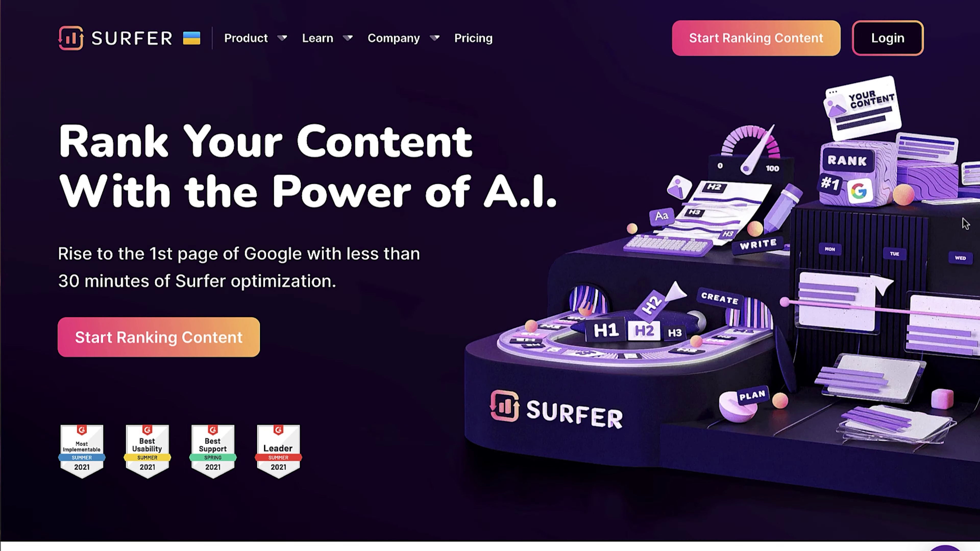
Examine the Surfer homepage from its introduction through the How Surfer Works sections on planning, creating, writing, auditing and ranking.
scroll(957, 220, down, 20)
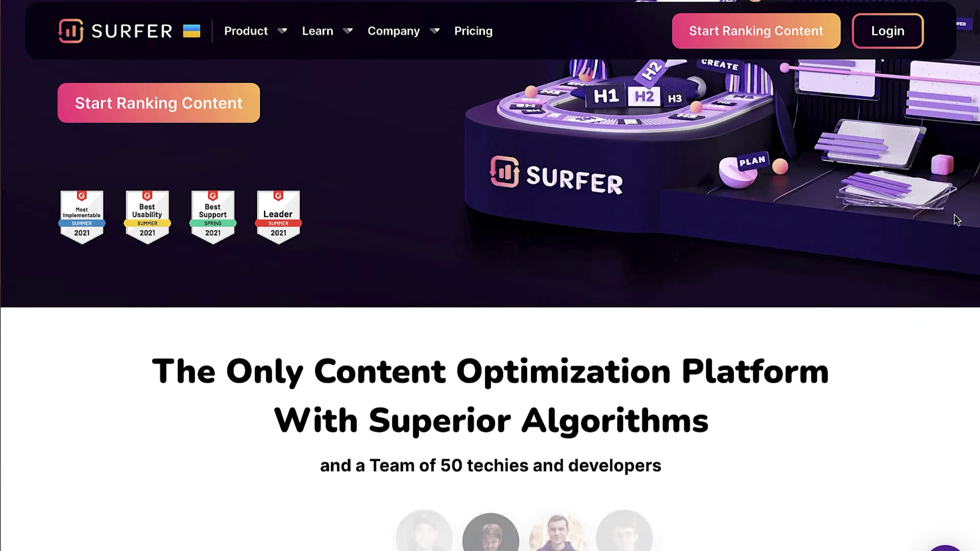
scroll(957, 220, down, 15)
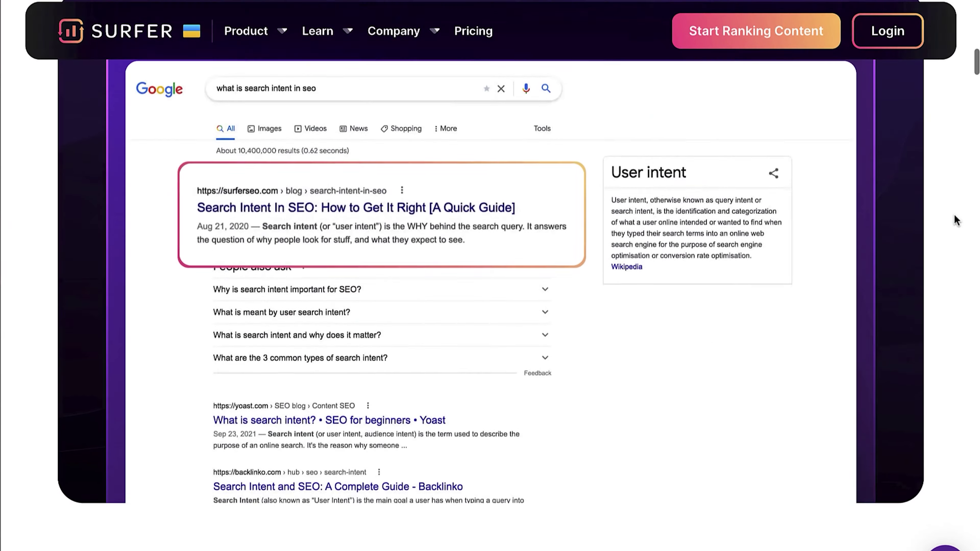
scroll(957, 220, down, 5)
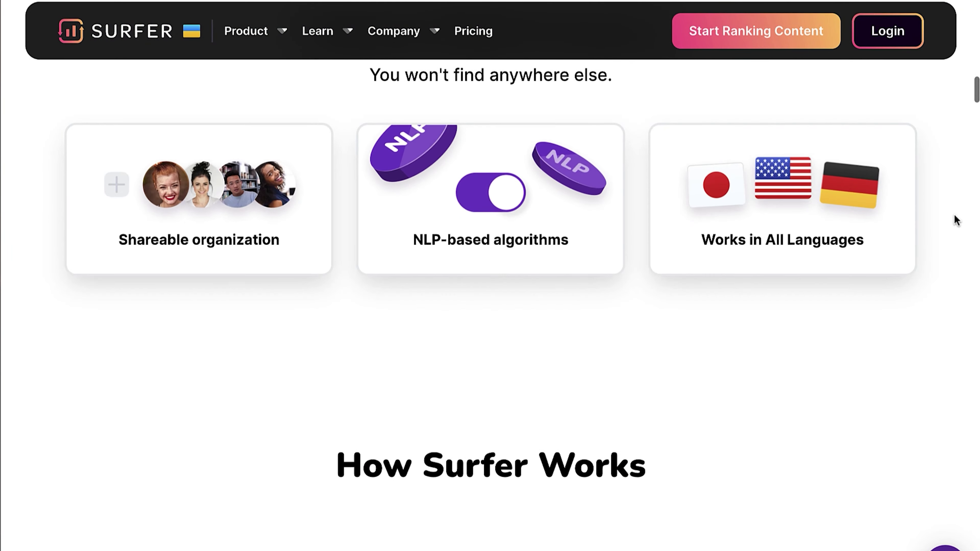
scroll(957, 220, down, 10)
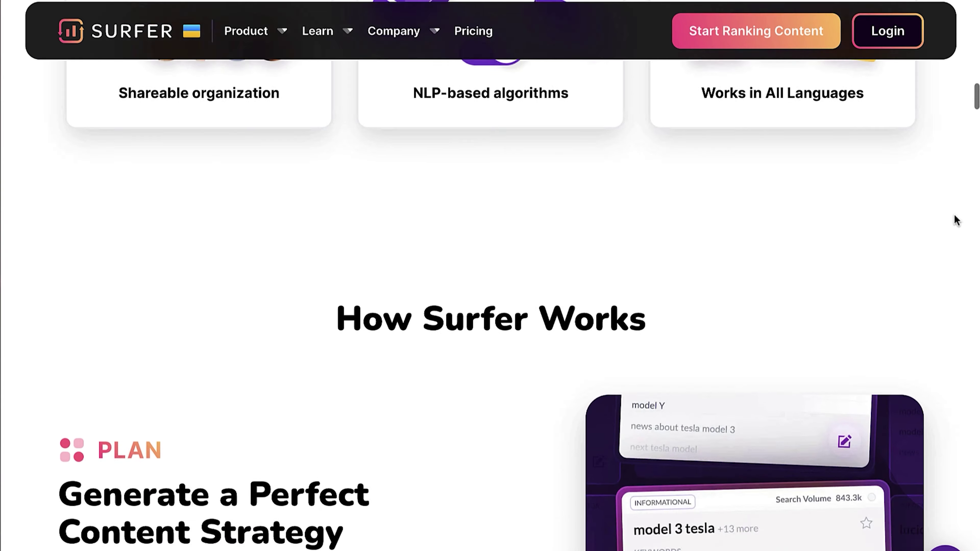
scroll(957, 220, down, 10)
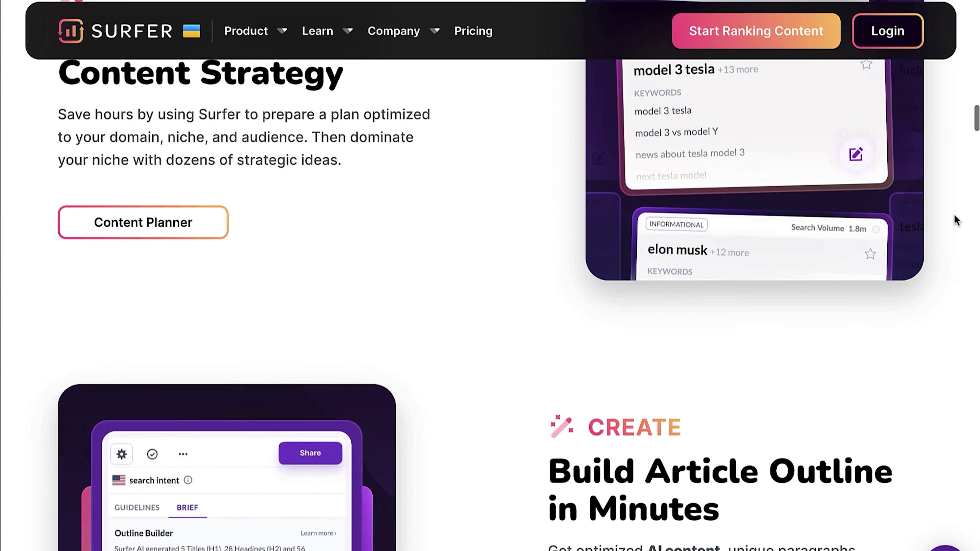
scroll(957, 220, down, 10)
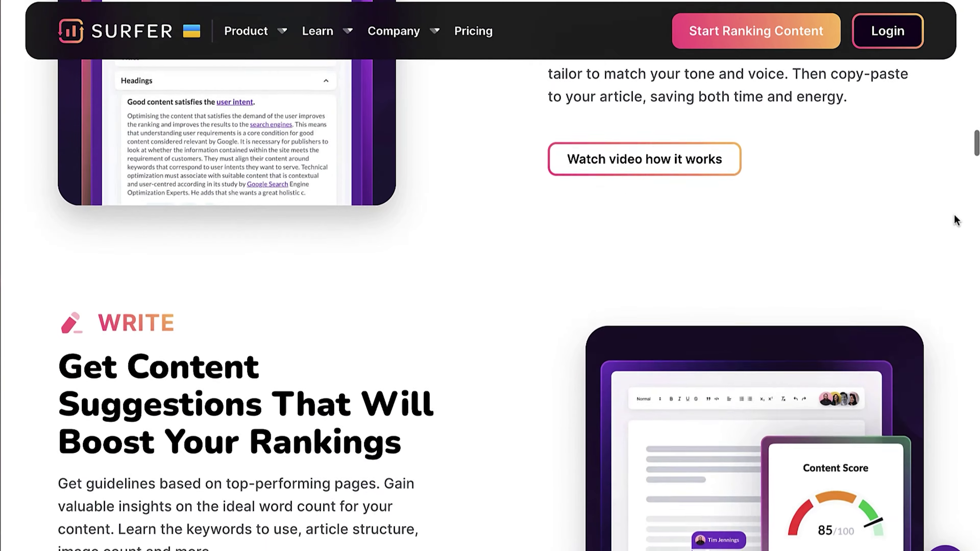
scroll(958, 220, down, 10)
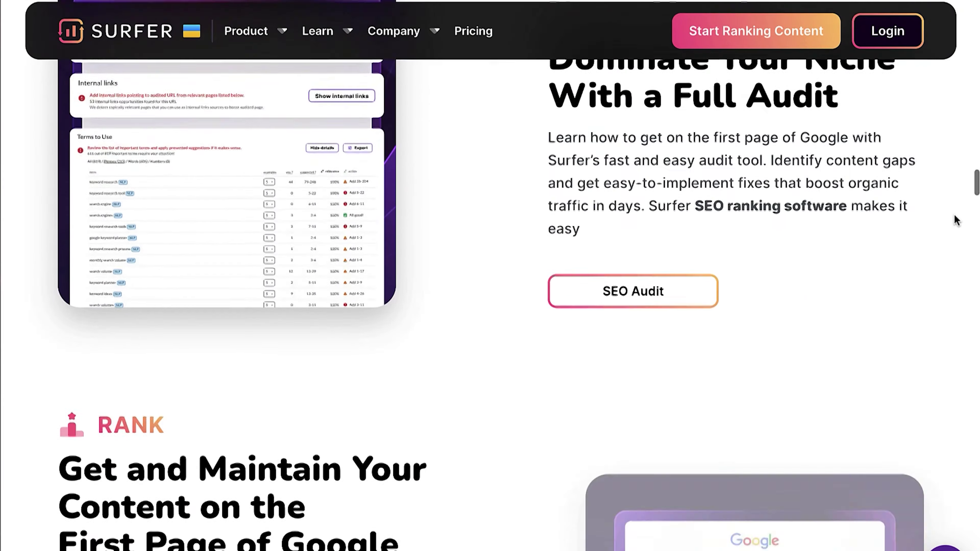
scroll(956, 220, down, 10)
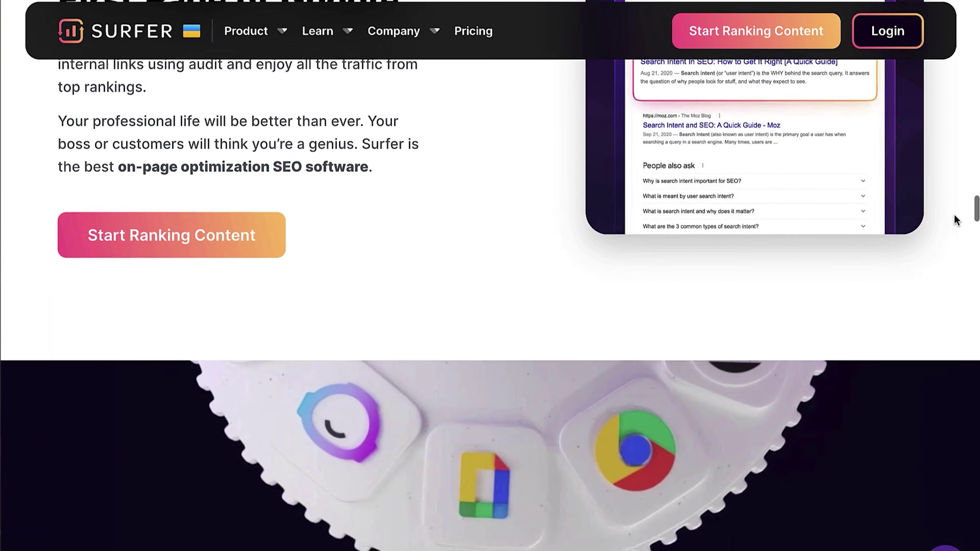
Examine the homepage's integrations, training courses, customer testimonials and Fortune 500 companies sections.
scroll(957, 220, down, 8)
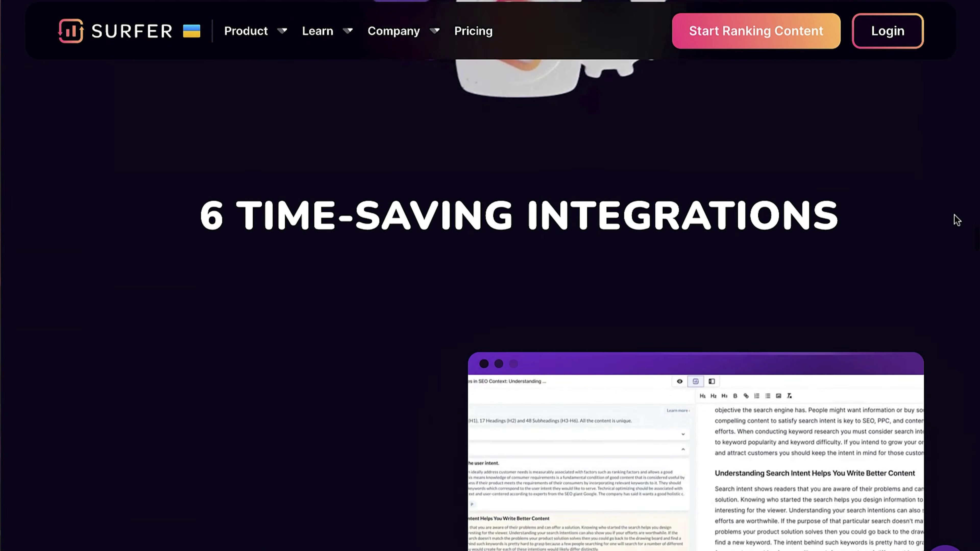
scroll(957, 220, down, 10)
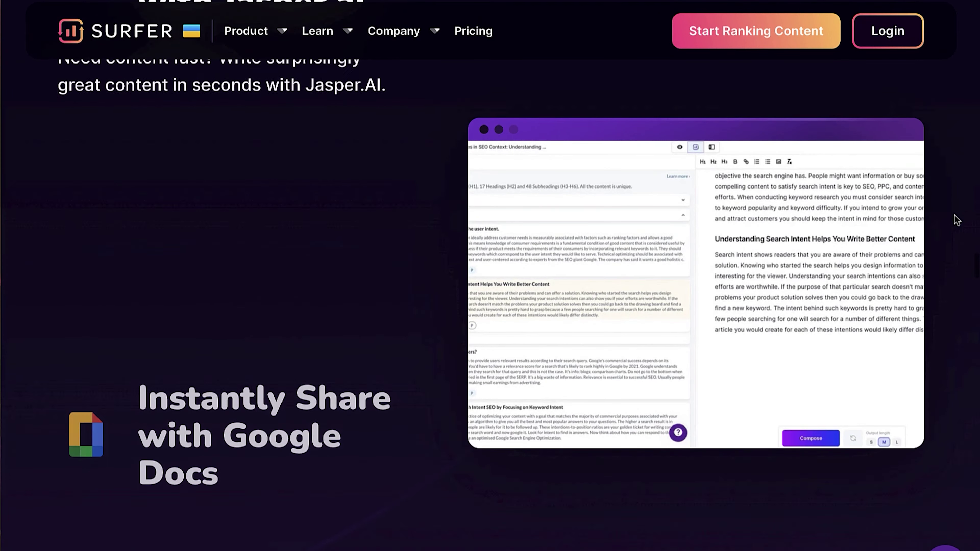
scroll(957, 220, down, 5)
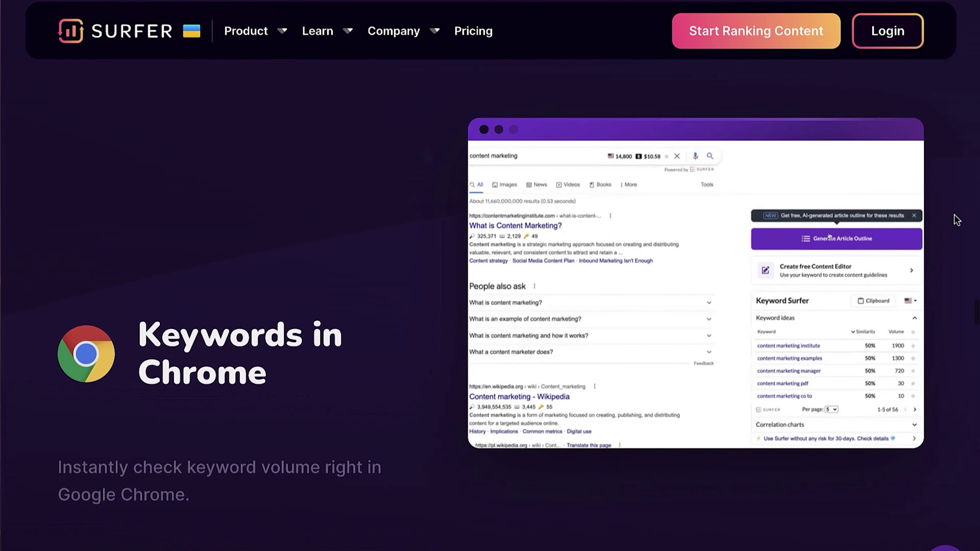
scroll(957, 220, down, 10)
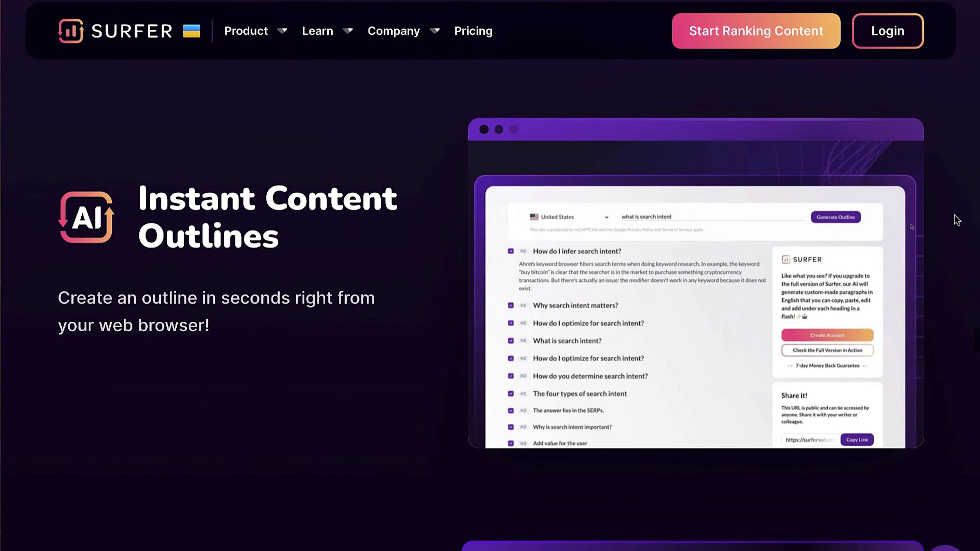
scroll(958, 220, down, 10)
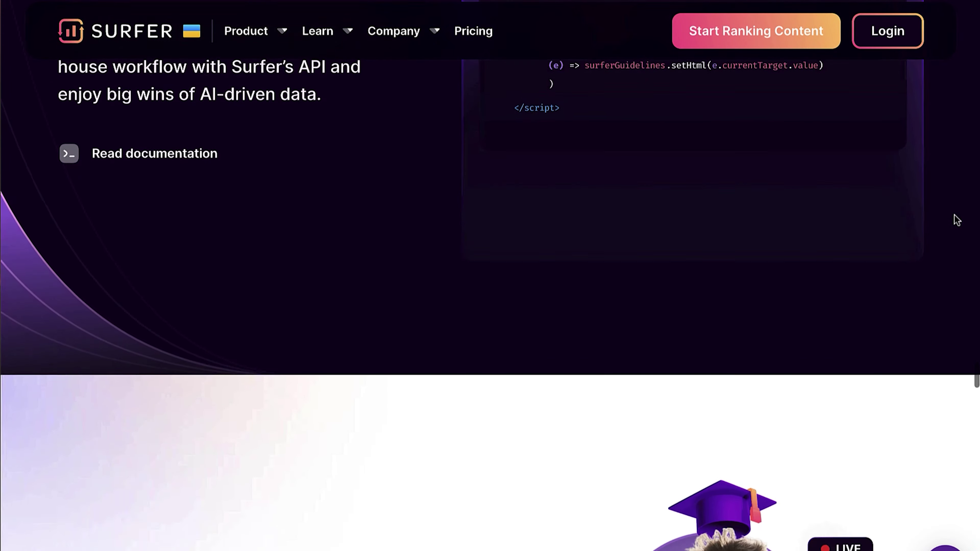
scroll(957, 220, down, 10)
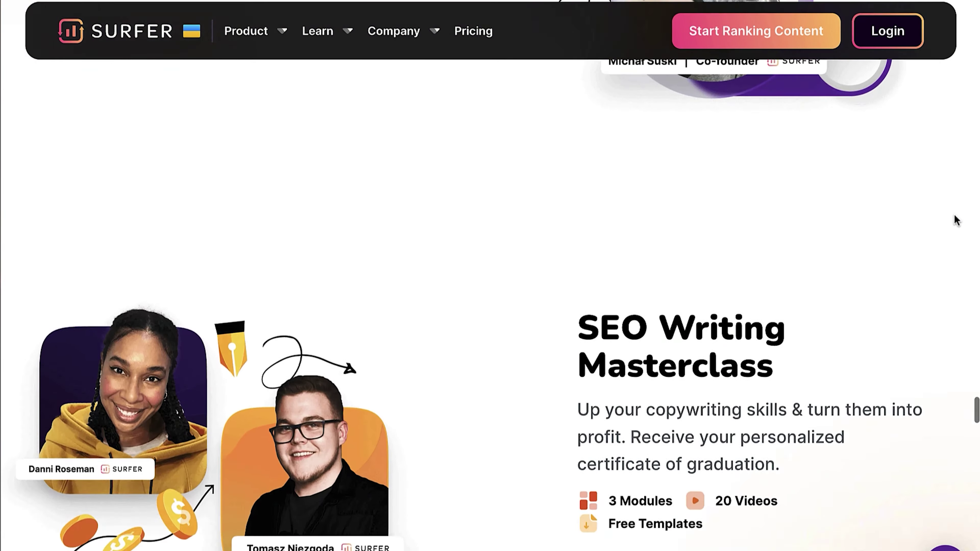
scroll(957, 220, down, 10)
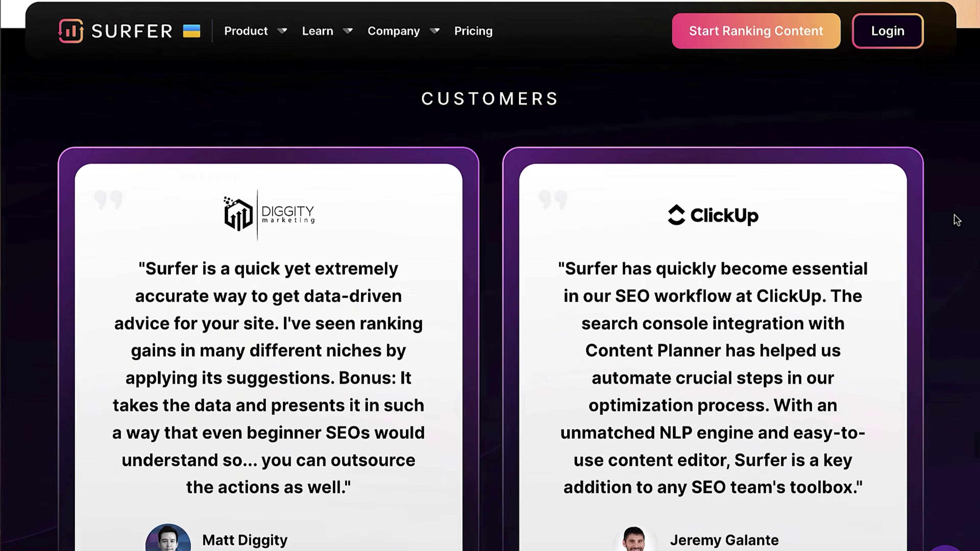
scroll(958, 220, down, 10)
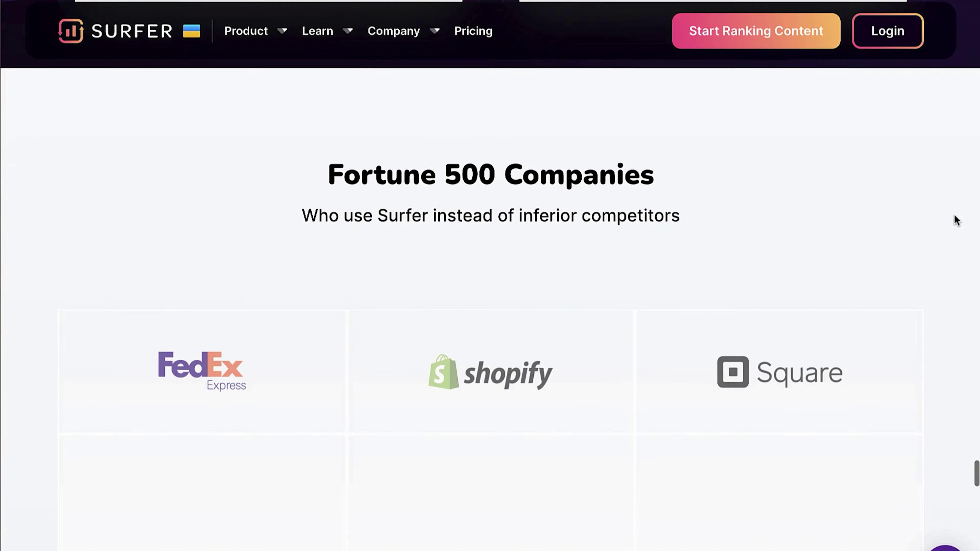
Review the money back guarantee and compare the features of the Basic, Pro and Business pricing plans.
scroll(957, 221, down, 10)
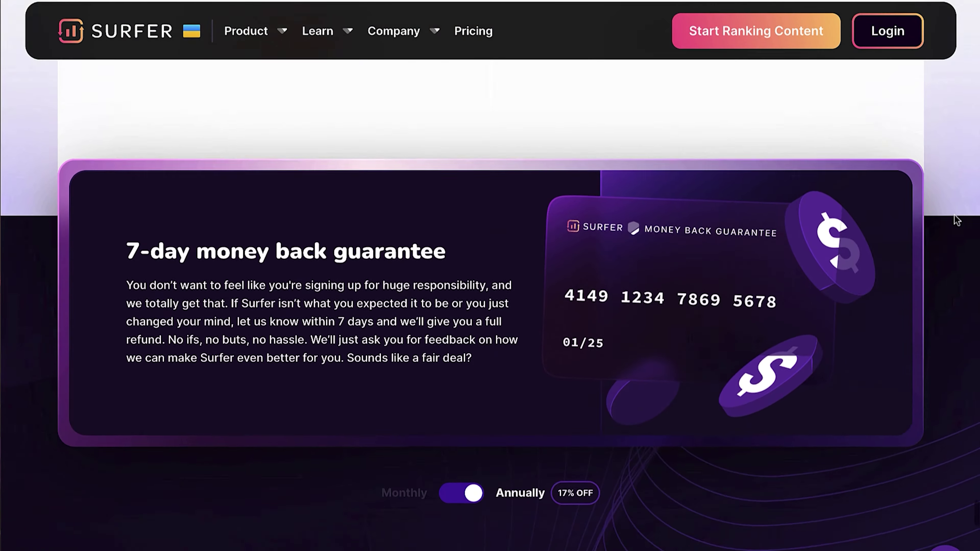
scroll(957, 220, down, 5)
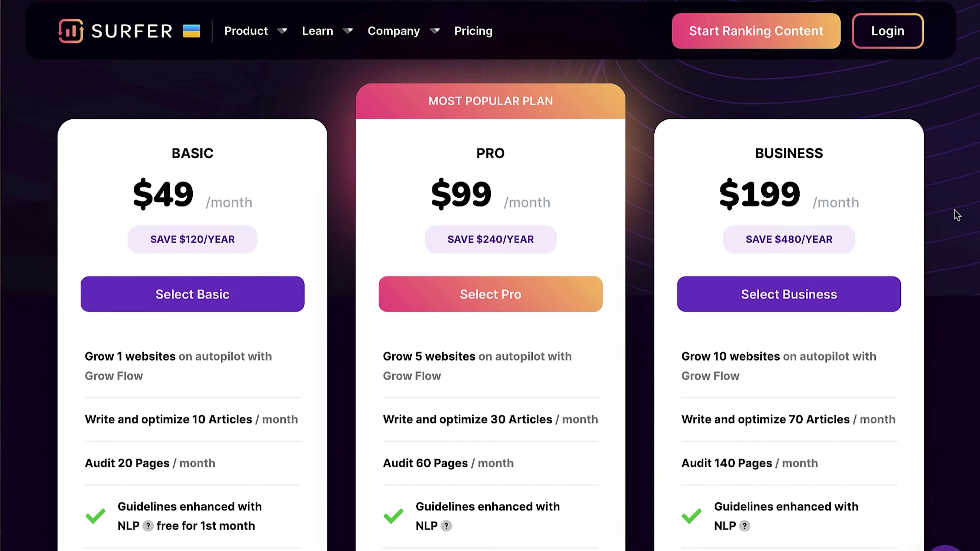
scroll(960, 214, down, 1)
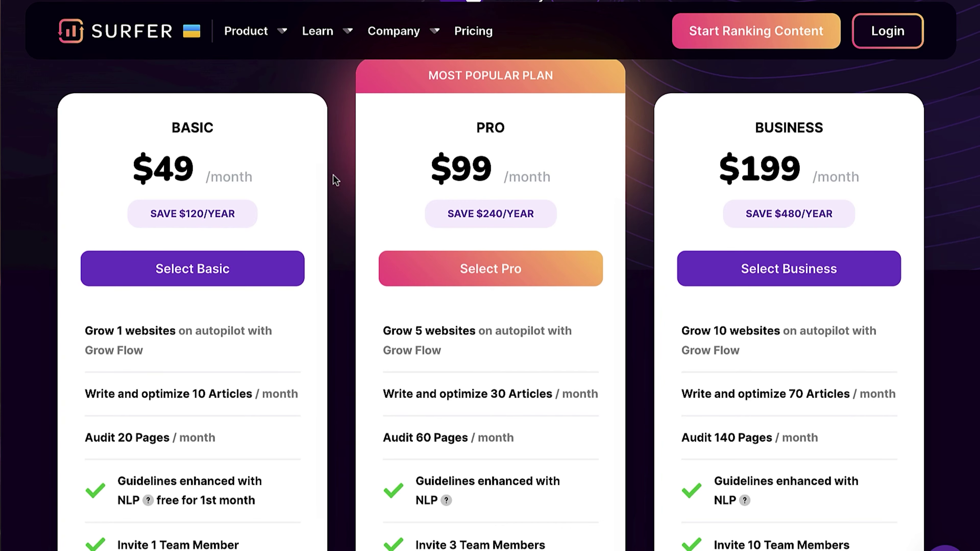
scroll(336, 180, down, 12)
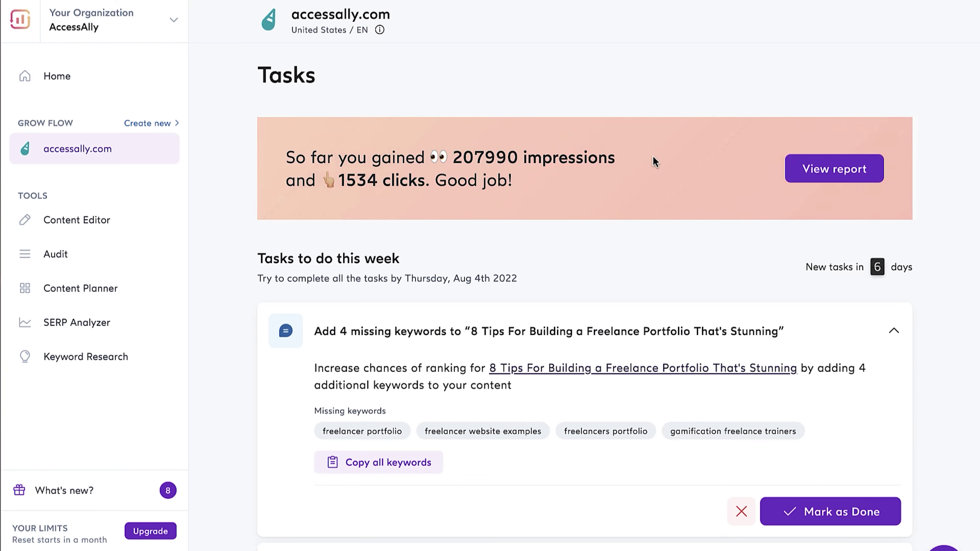
Expand this week's Grow Flow task about a membership club article and examine its recommended topic and ranking keywords.
scroll(689, 158, down, 4)
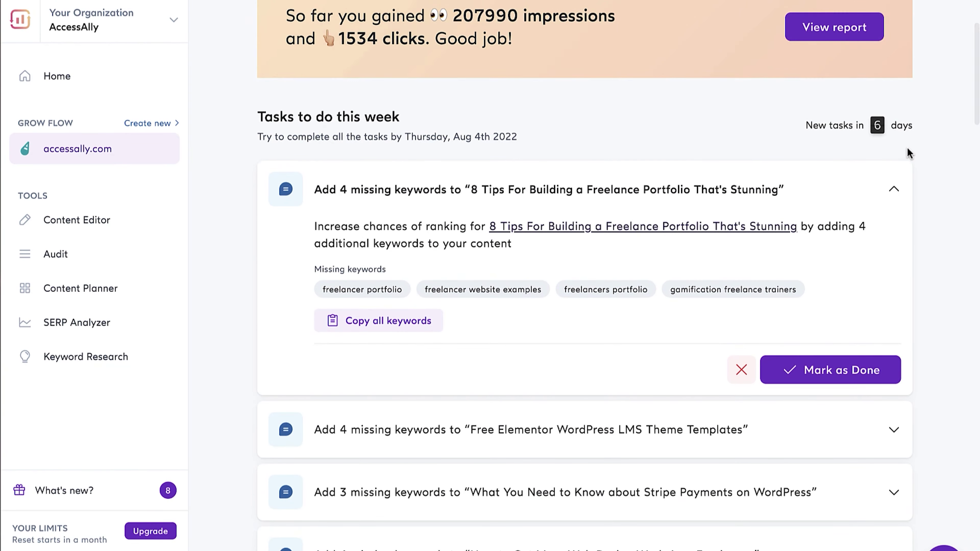
scroll(936, 148, down, 7)
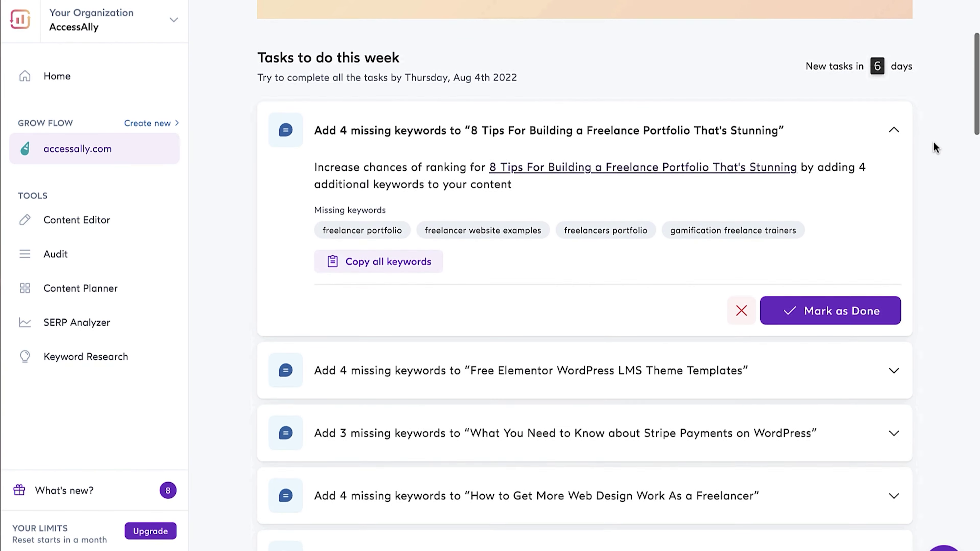
scroll(936, 148, down, 15)
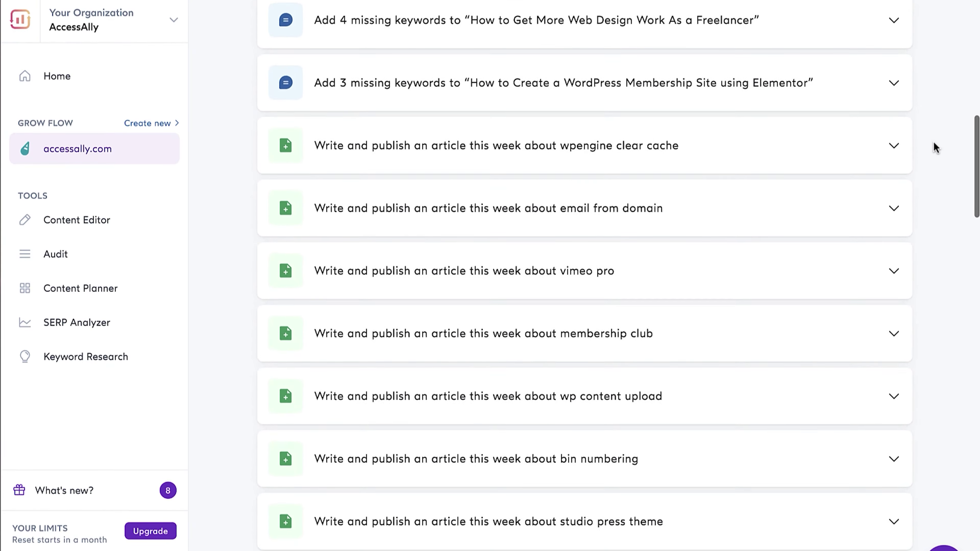
scroll(711, 222, up, 1)
scroll(724, 163, up, 1)
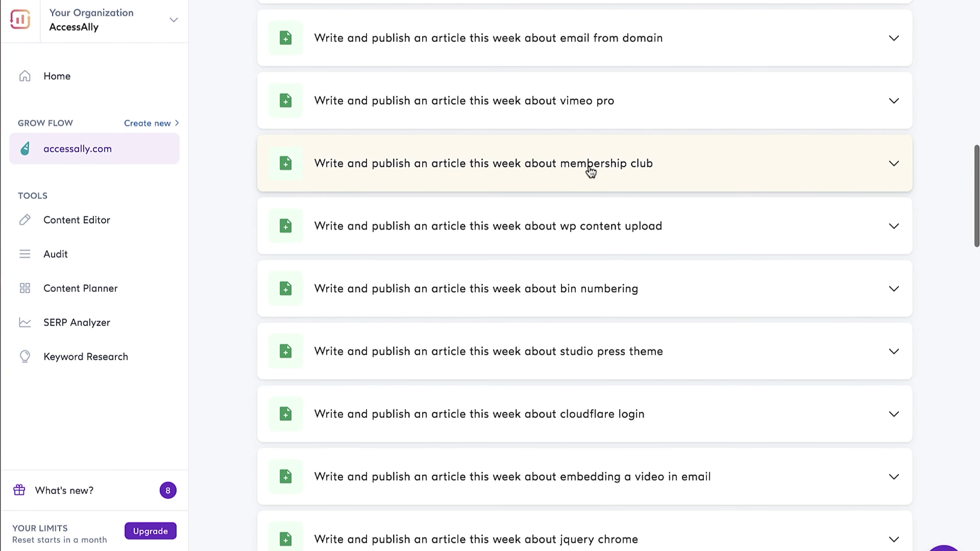
click(731, 171)
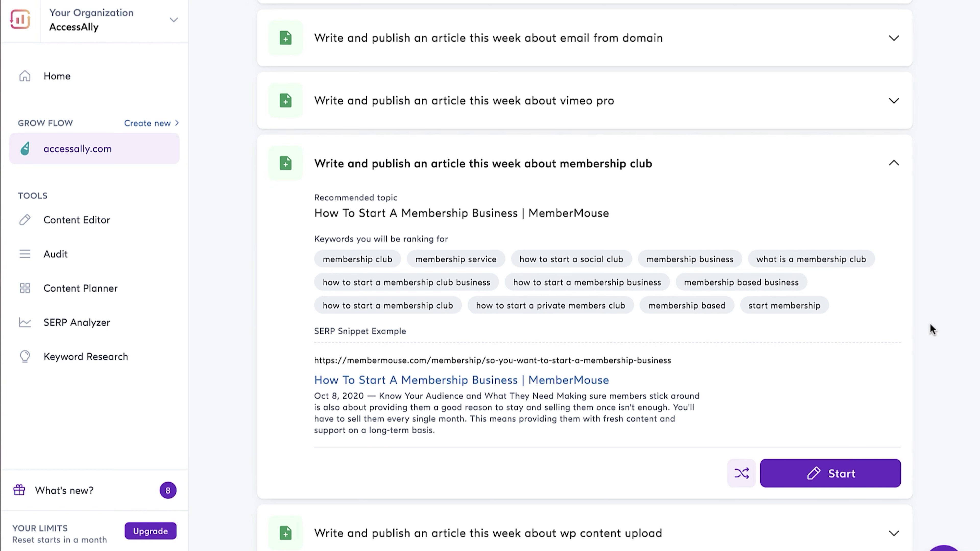
scroll(725, 305, up, 1)
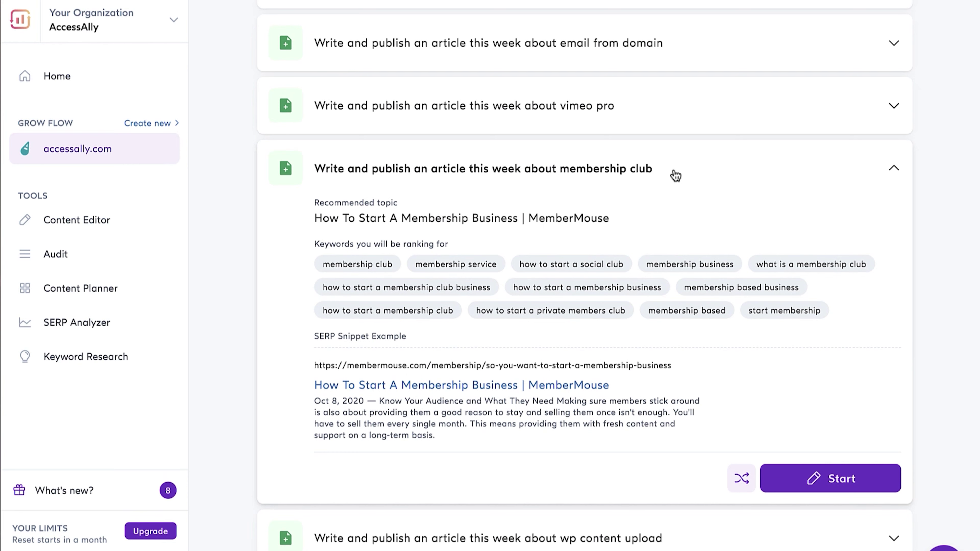
scroll(676, 176, up, 1)
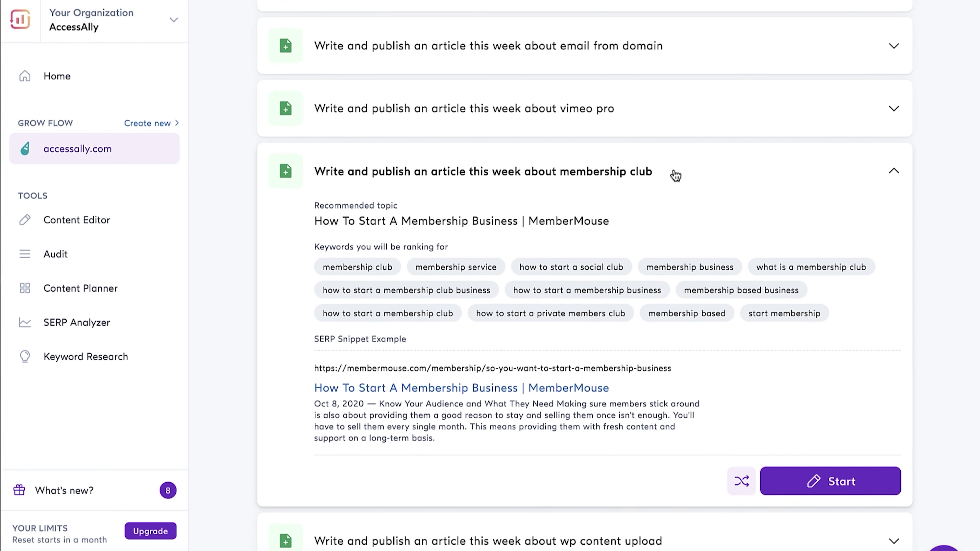
scroll(740, 479, down, 1)
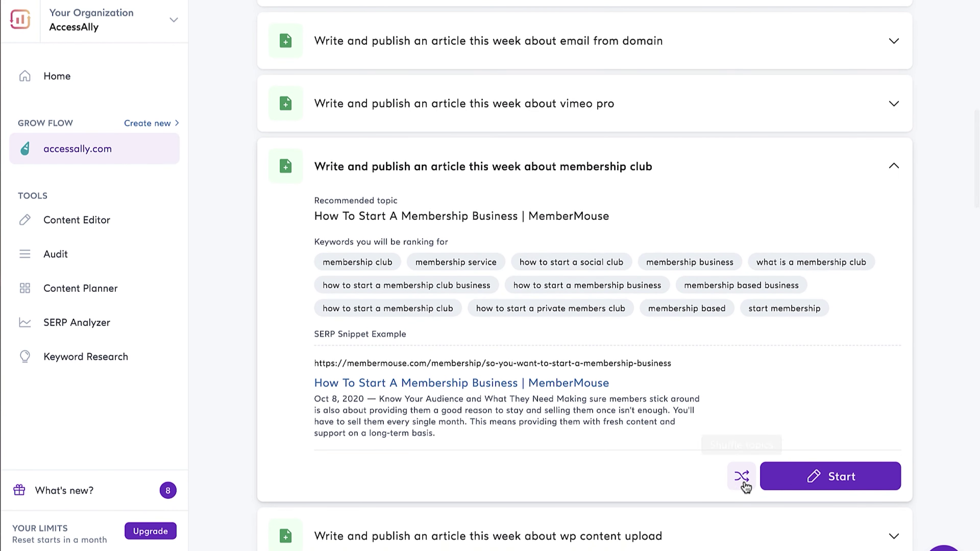
scroll(740, 483, up, 3)
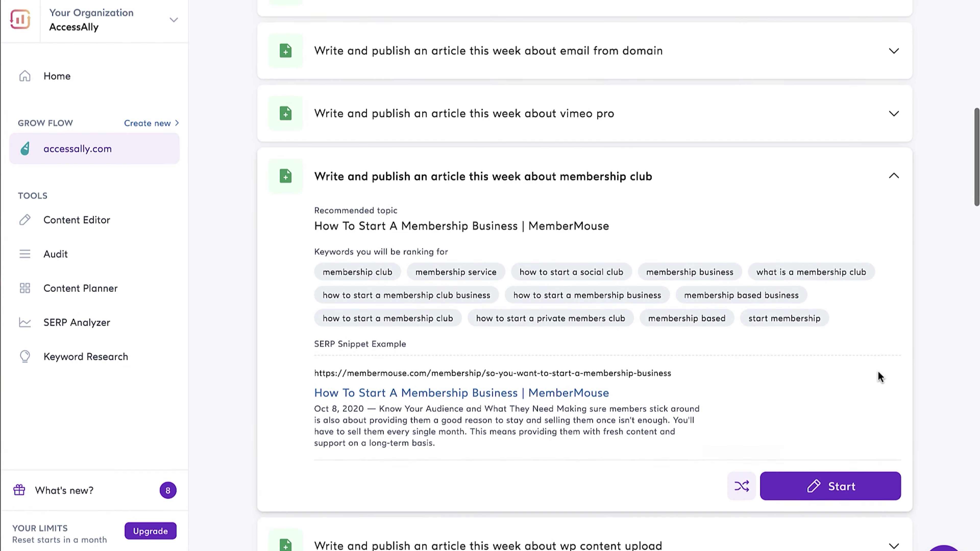
Collapse the membership club task and look through the rest of this week's task list.
click(891, 187)
scroll(931, 260, down, 10)
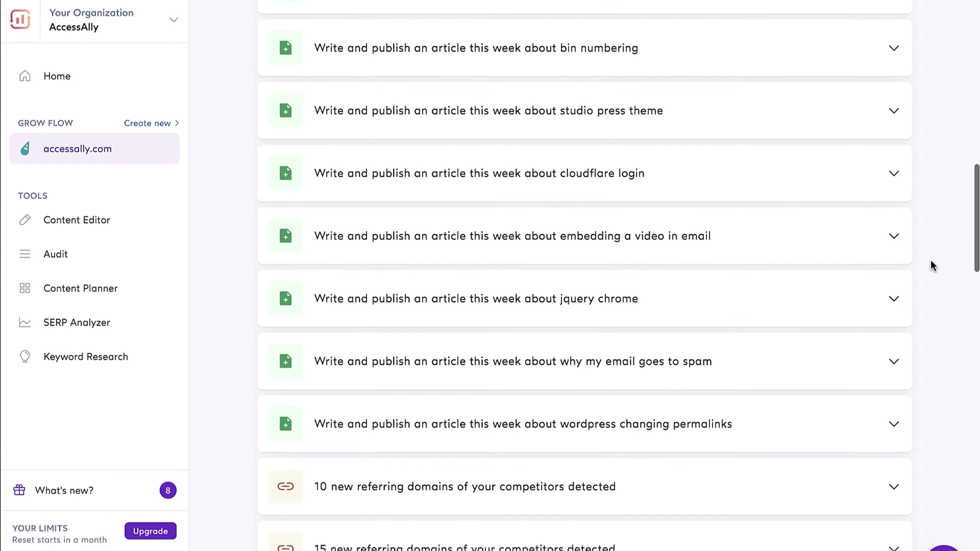
scroll(665, 416, up, 15)
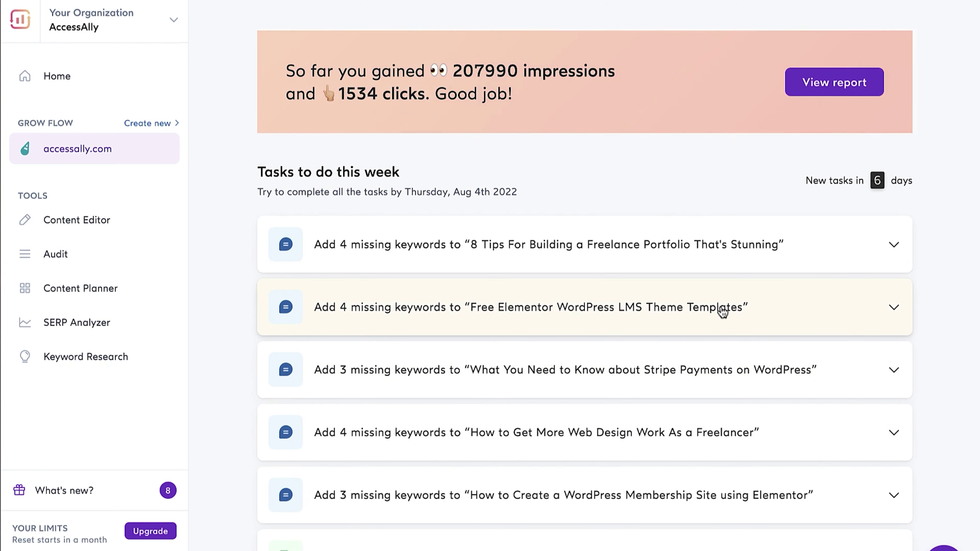
Open the Grow Flow report for accessally.com and review its all-time results and optimized pages.
scroll(728, 309, up, 2)
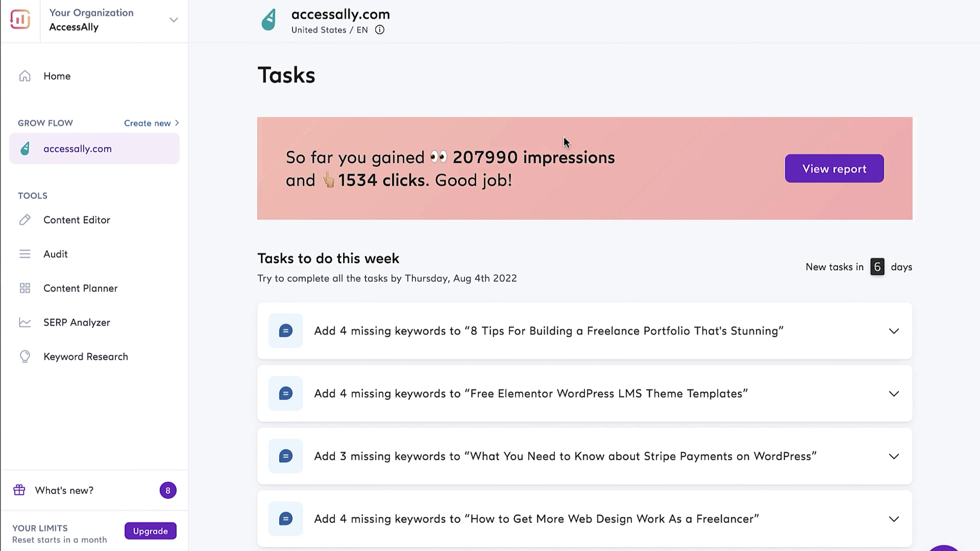
click(815, 169)
scroll(931, 149, down, 10)
scroll(931, 144, up, 10)
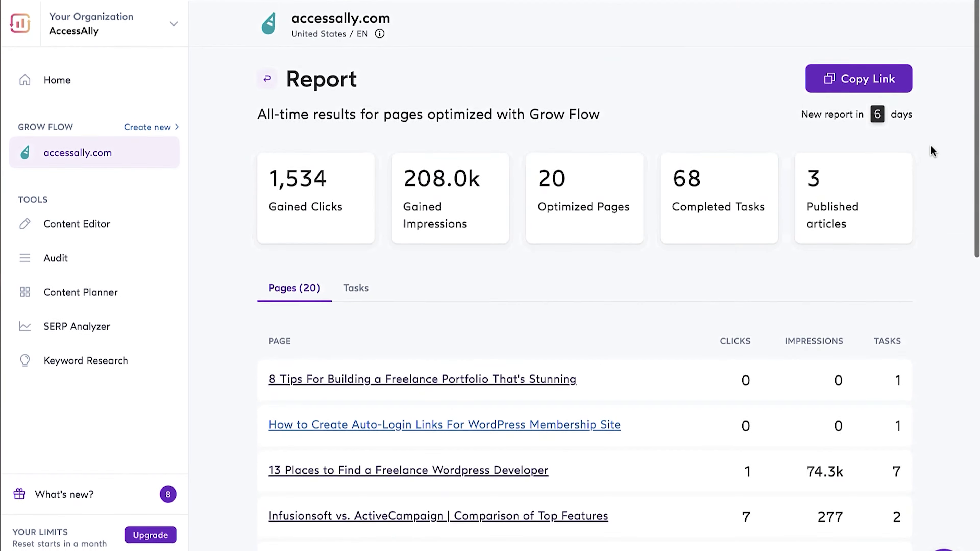
Open the Content Editor tool and look through its history of past keyword documents.
click(77, 220)
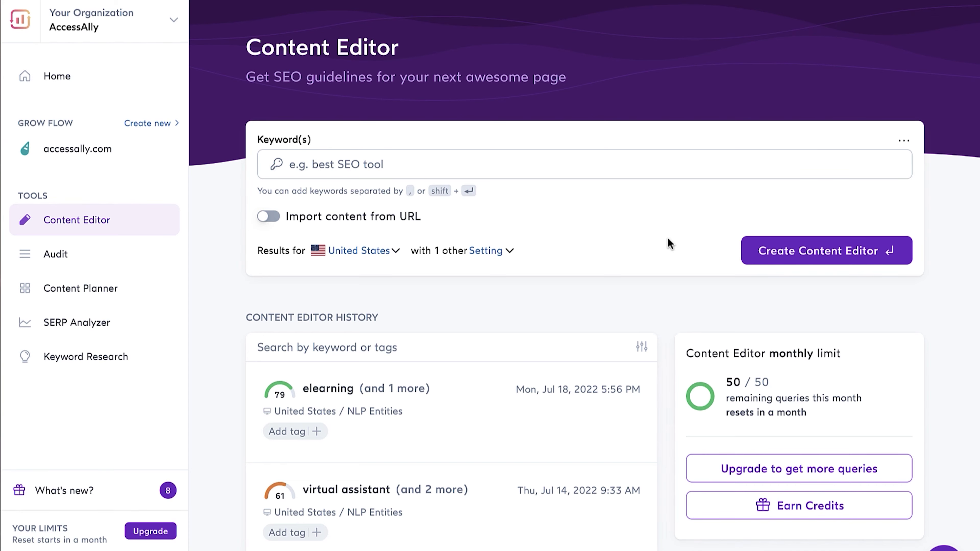
scroll(670, 243, down, 15)
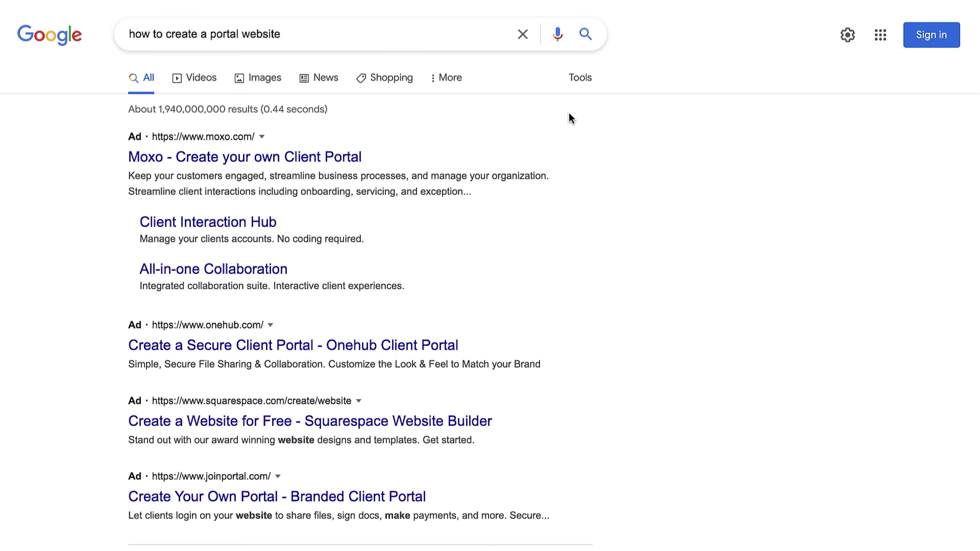
In the Google results for "how to create a portal website", locate and highlight the accessally.com guide's listing.
scroll(571, 114, down, 5)
scroll(573, 114, down, 15)
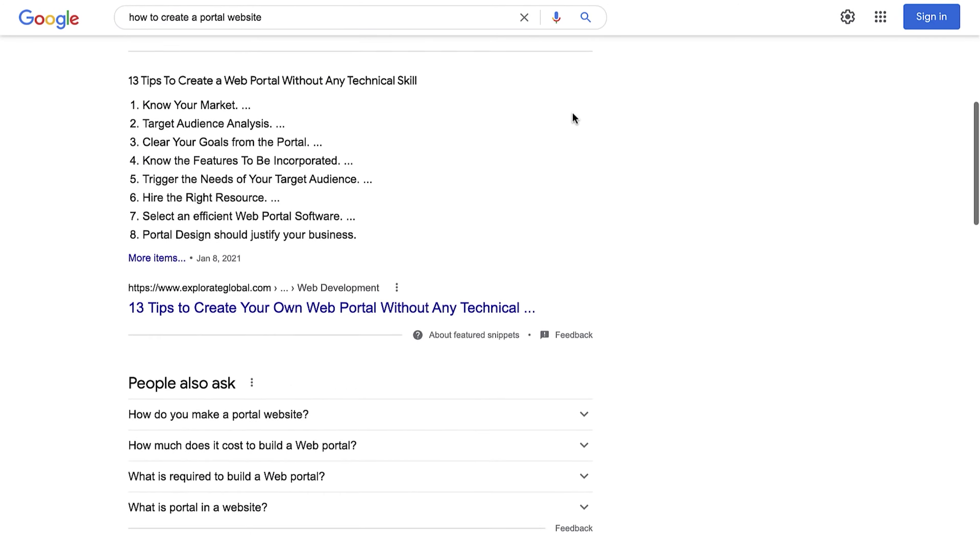
scroll(572, 114, down, 17)
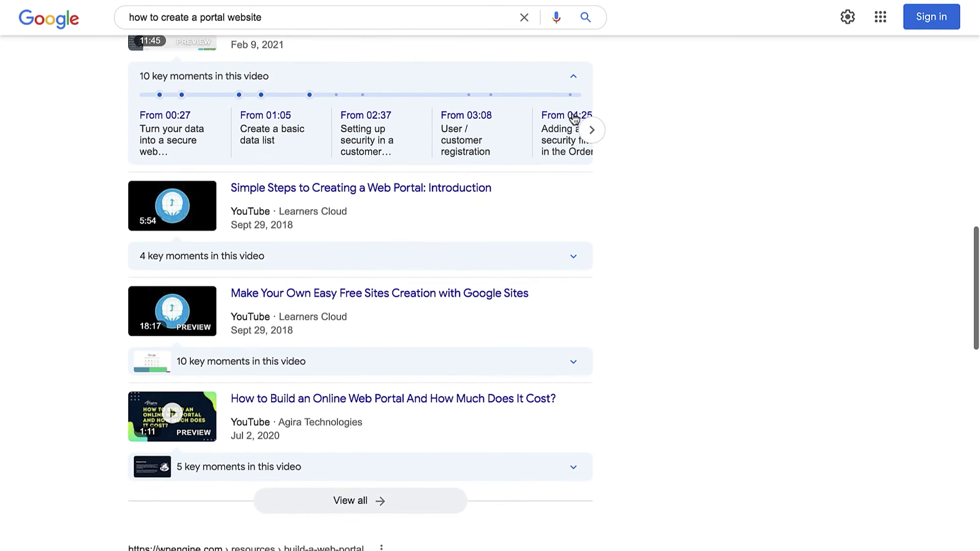
scroll(574, 116, down, 7)
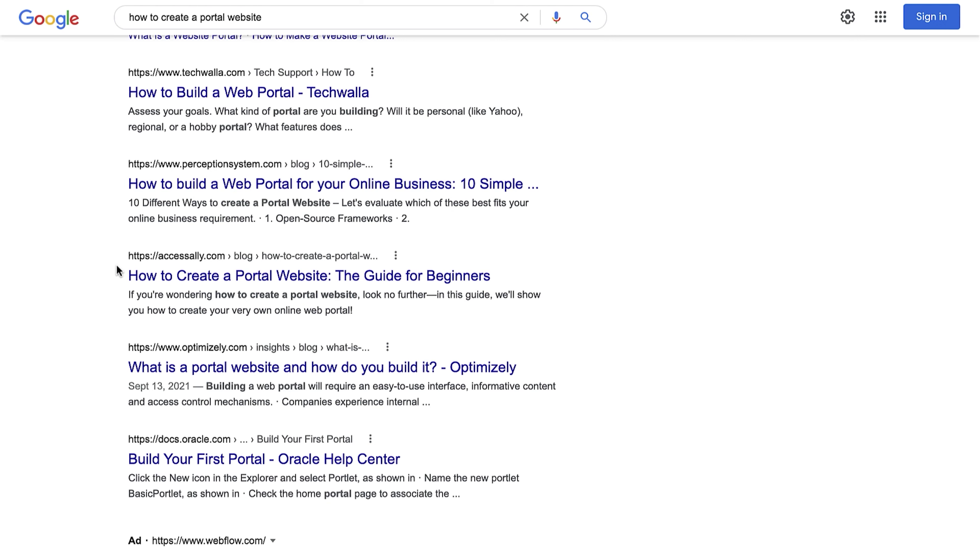
drag(106, 284, 425, 314)
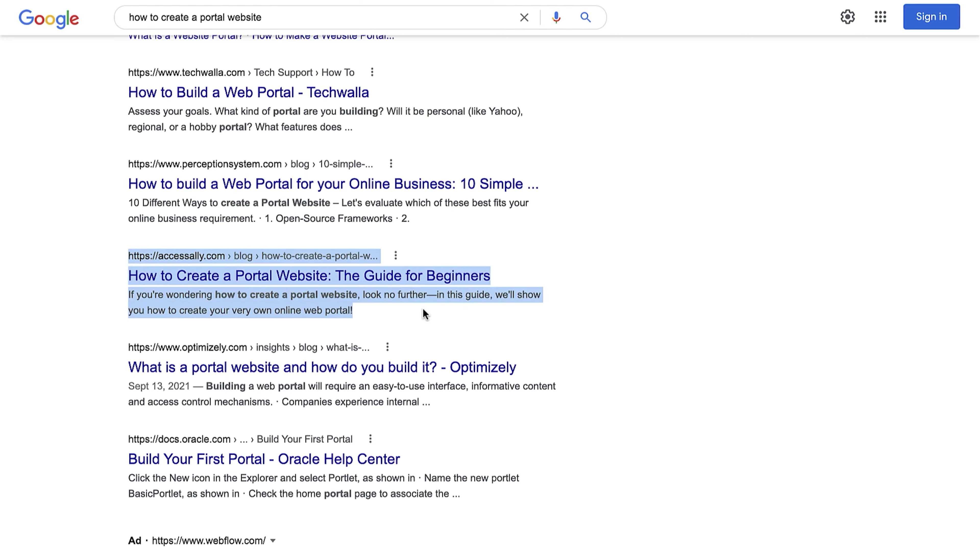
click(449, 305)
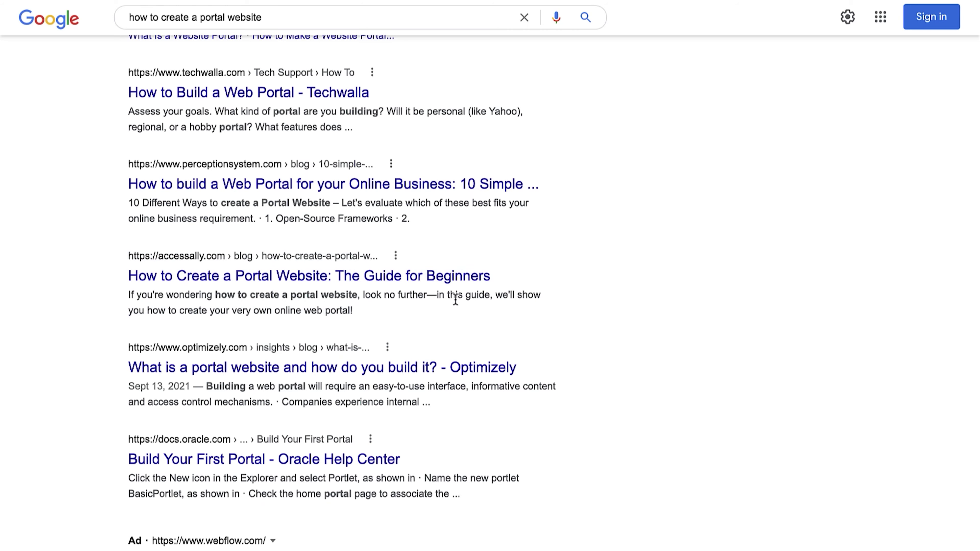
Compare the accessally.com listing's position with the ads, featured snippet, videos and competing articles in the search results.
scroll(440, 290, up, 1)
scroll(441, 291, up, 20)
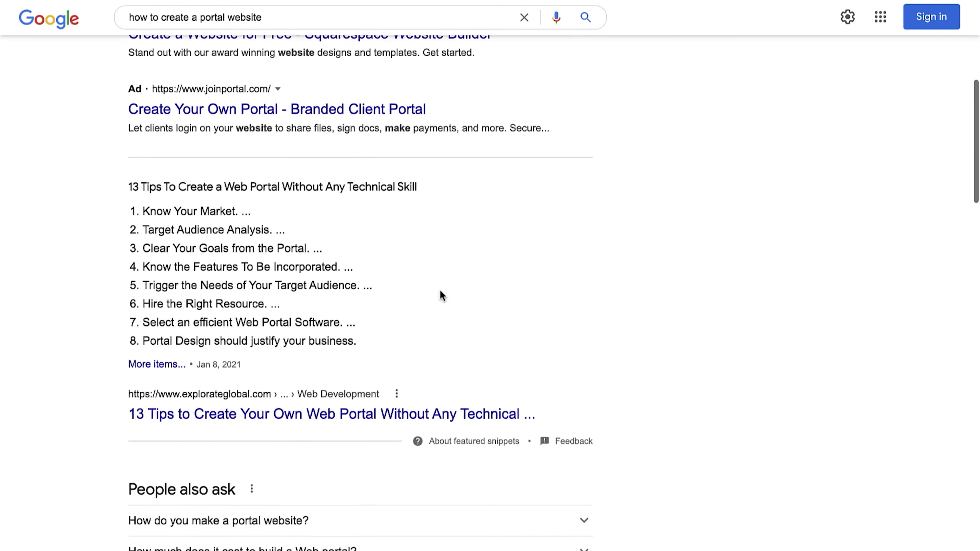
scroll(257, 343, up, 4)
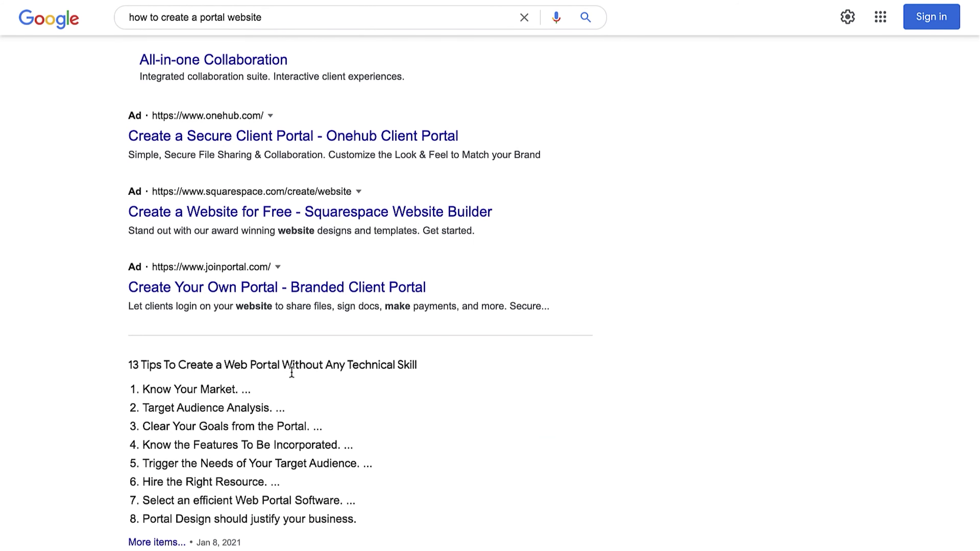
scroll(279, 427, down, 1)
scroll(534, 380, down, 10)
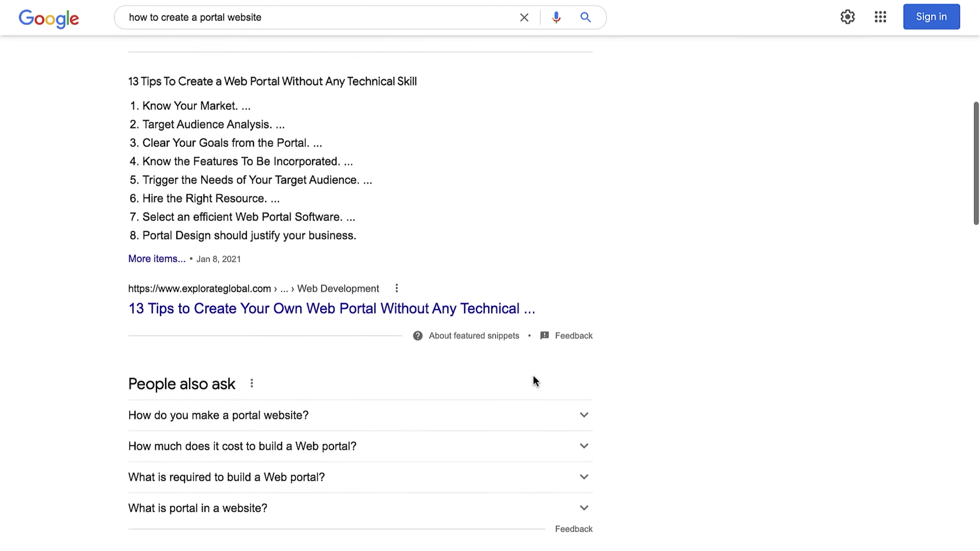
scroll(533, 381, down, 7)
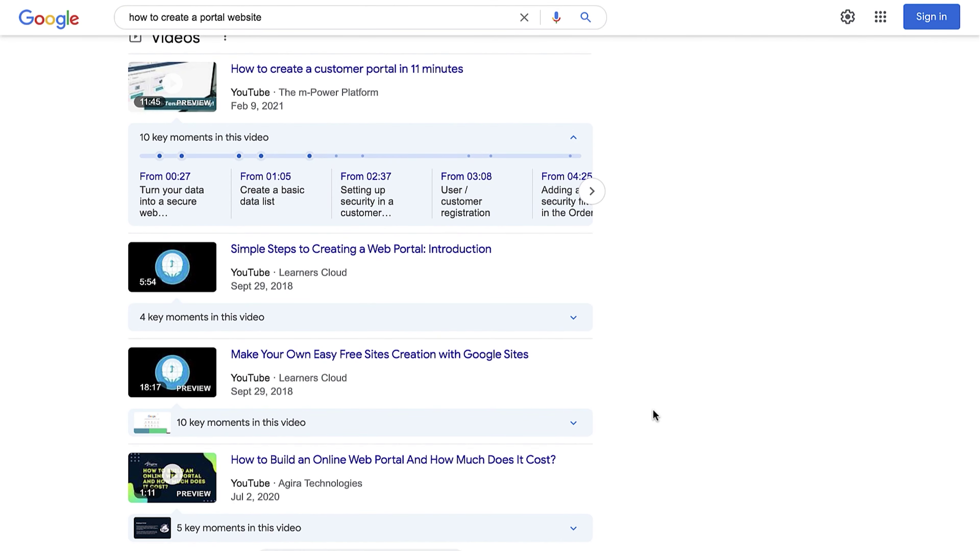
scroll(690, 409, down, 15)
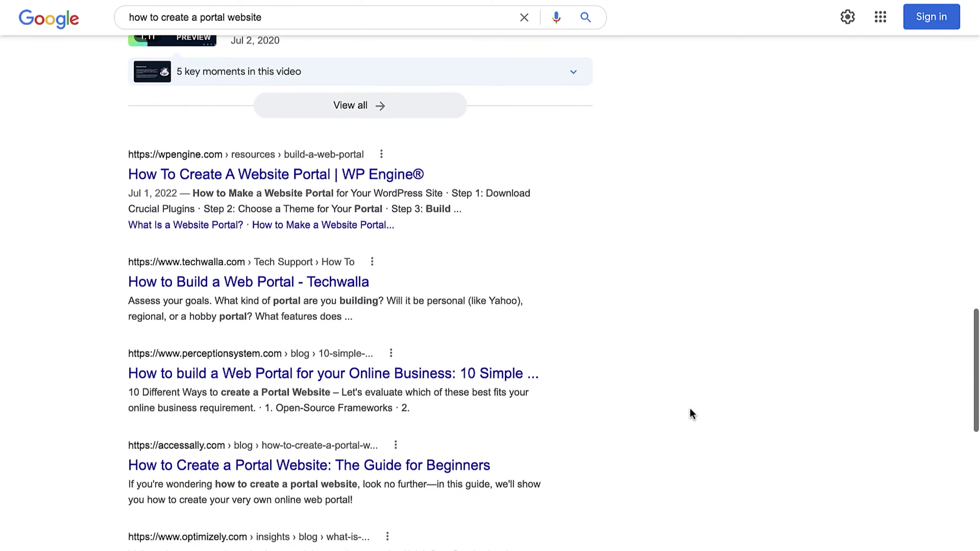
scroll(425, 158, up, 1)
scroll(426, 160, up, 1)
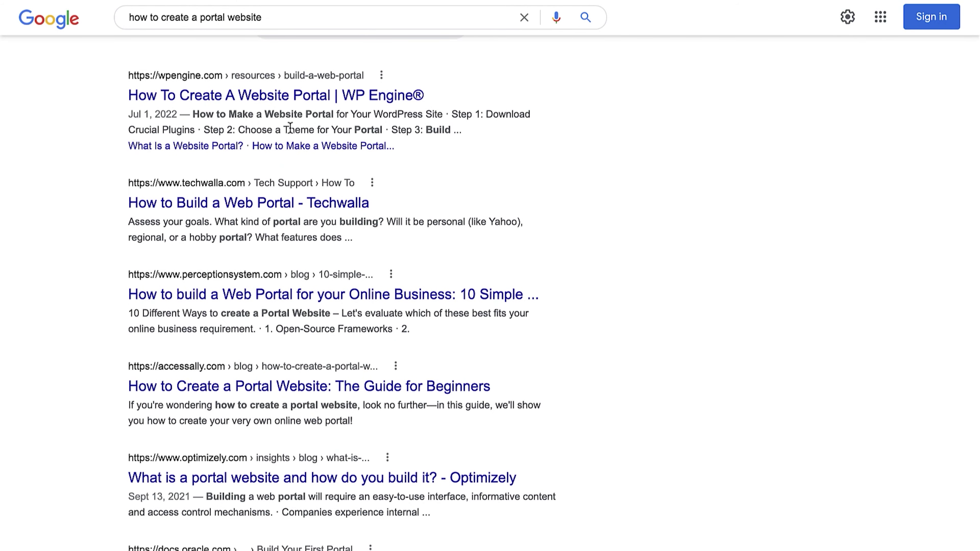
scroll(262, 306, down, 1)
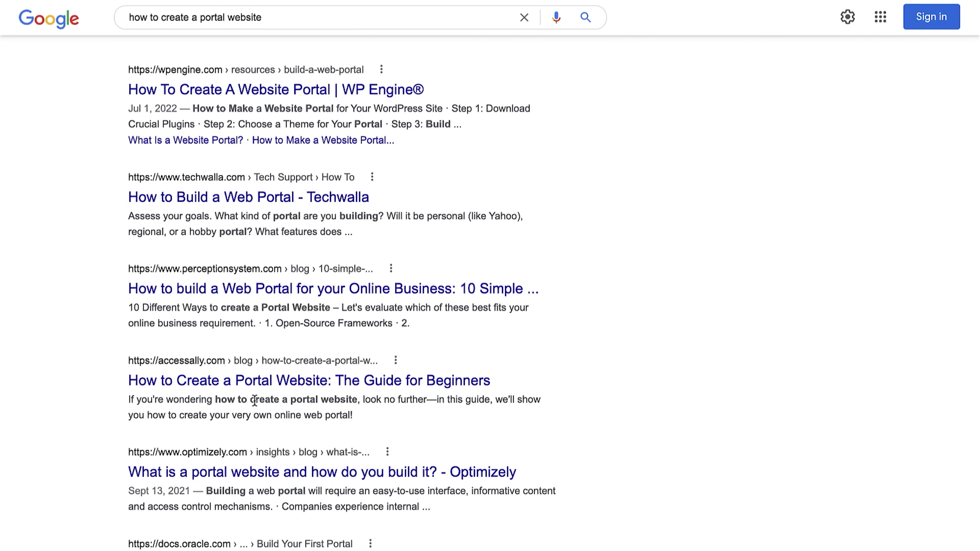
scroll(416, 417, down, 1)
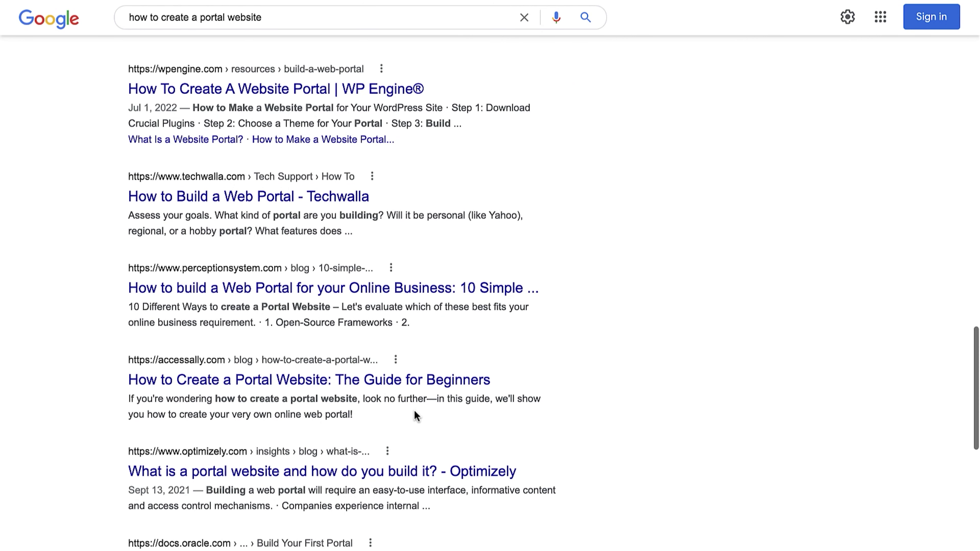
scroll(421, 409, up, 1)
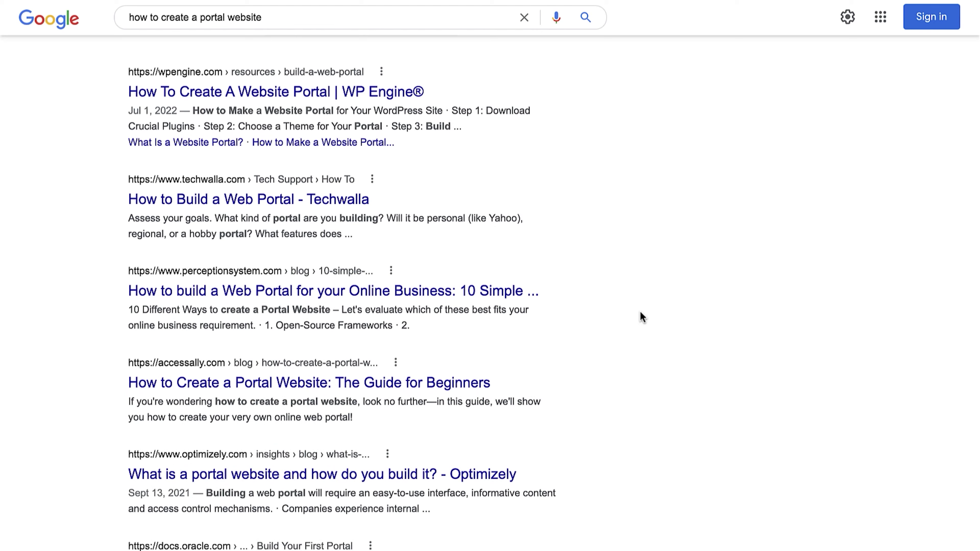
Open the accessally.com beginner's guide on creating a portal website and skim the article down to its Security and Hosting Options sections.
click(401, 384)
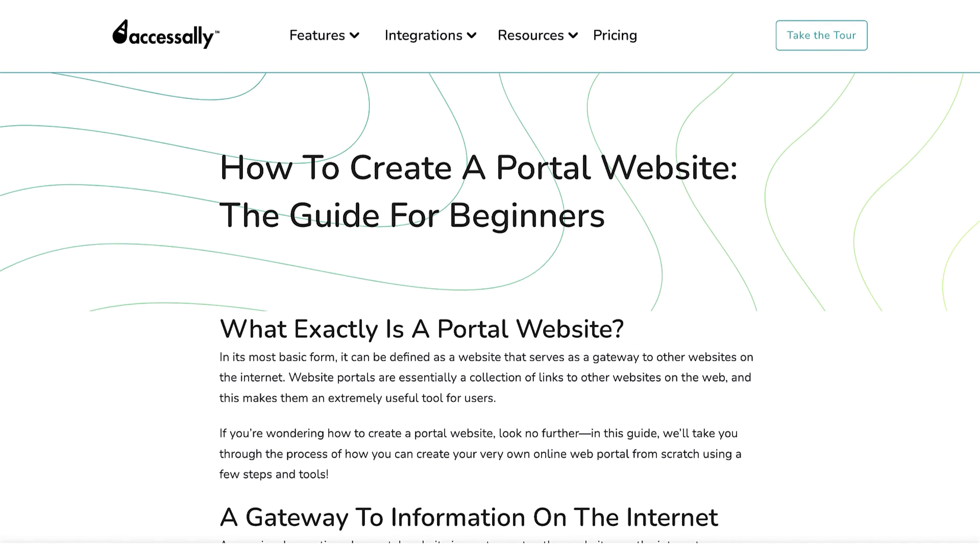
scroll(678, 324, down, 12)
scroll(742, 326, down, 15)
scroll(742, 327, down, 15)
scroll(742, 327, down, 15)
scroll(783, 321, down, 1)
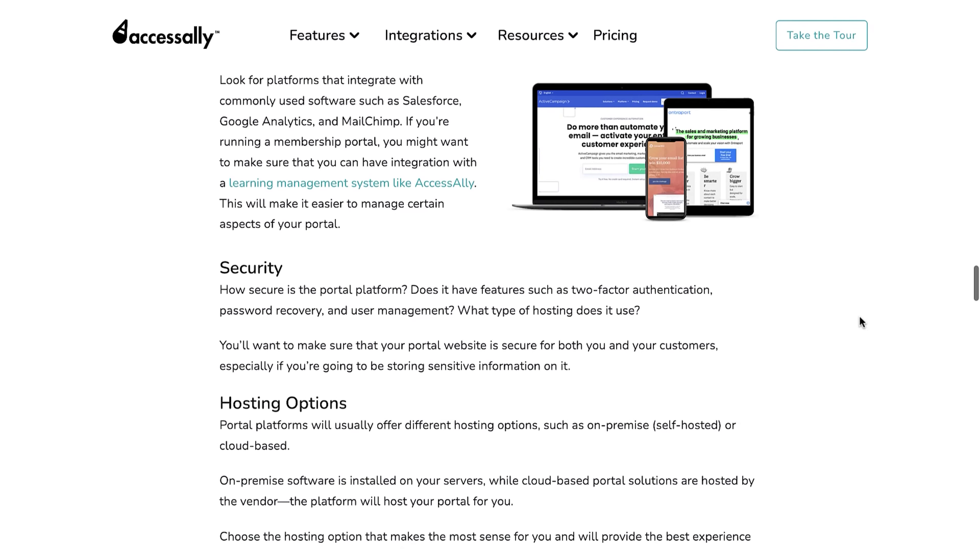
scroll(880, 309, up, 1)
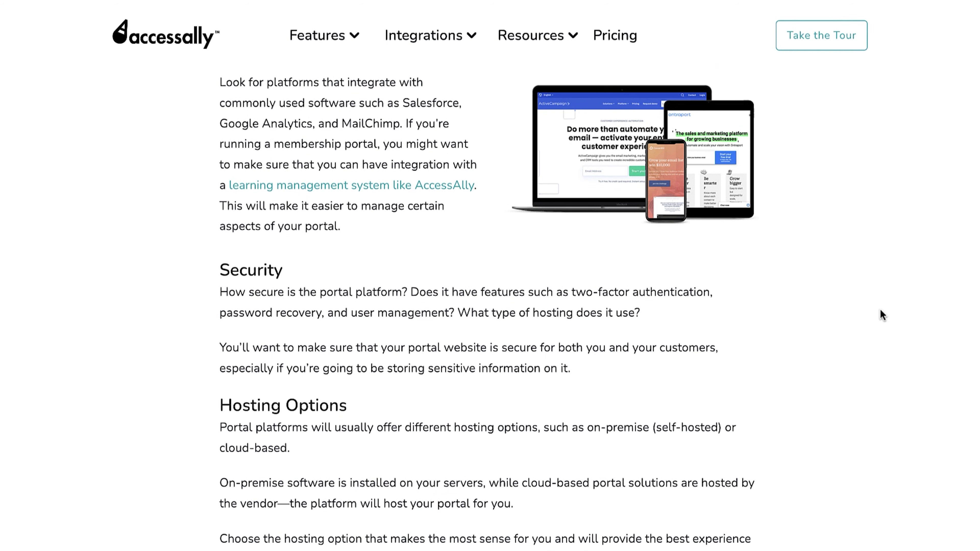
Switch back to Surfer and create a new Content Editor for the keyword "surferseo review" with United States results.
key(ctrl+Tab)
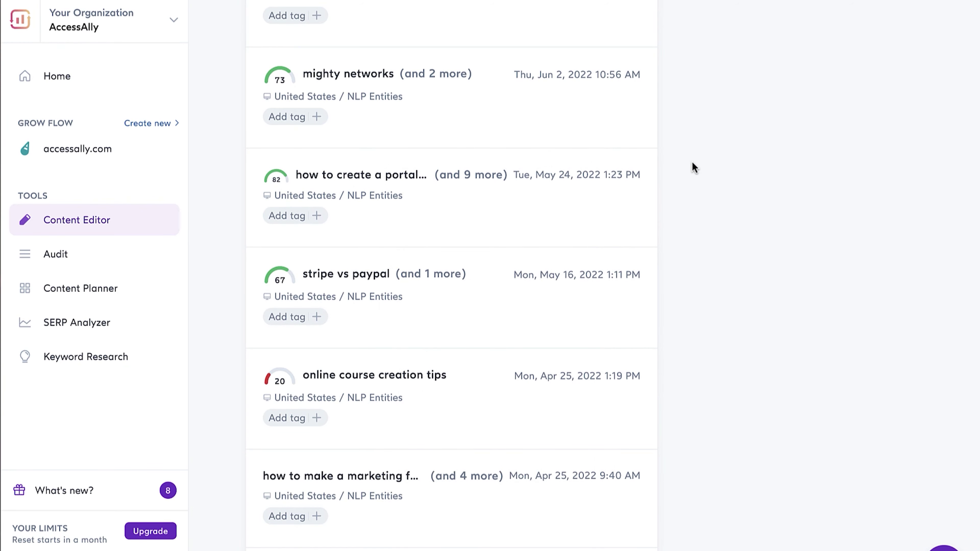
scroll(677, 162, up, 15)
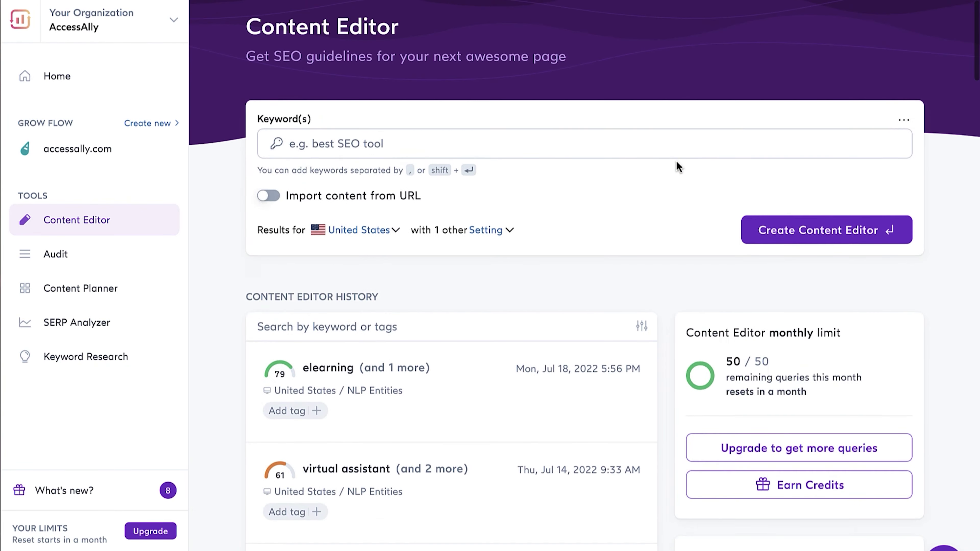
click(359, 170)
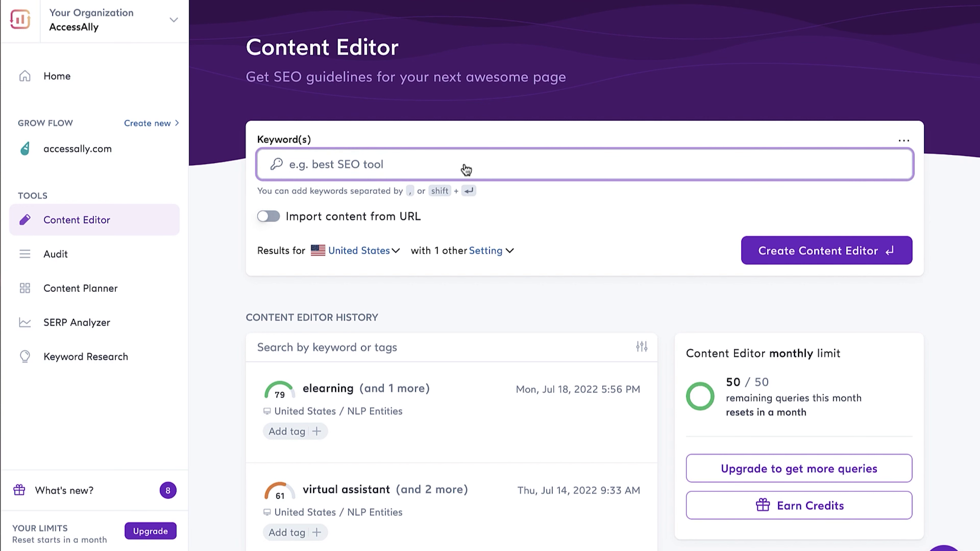
text(surferseo review)
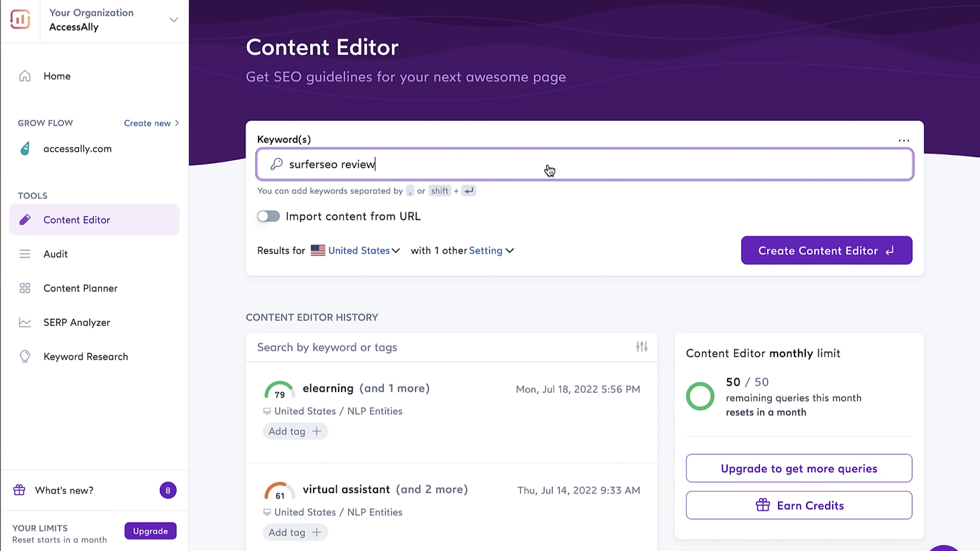
click(814, 258)
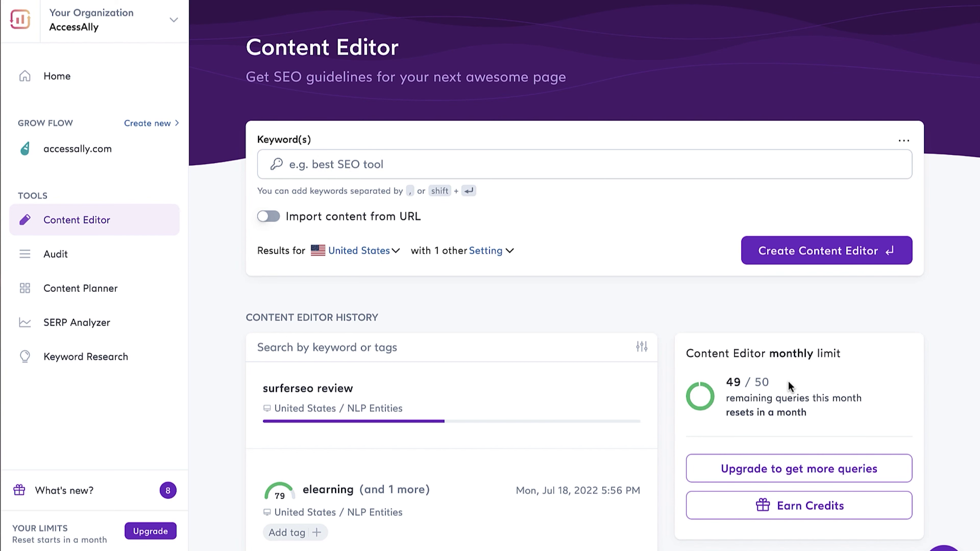
Open the new surferseo review document from the Content Editor history and correct its heading to "SurferSEO review".
scroll(672, 340, down, 2)
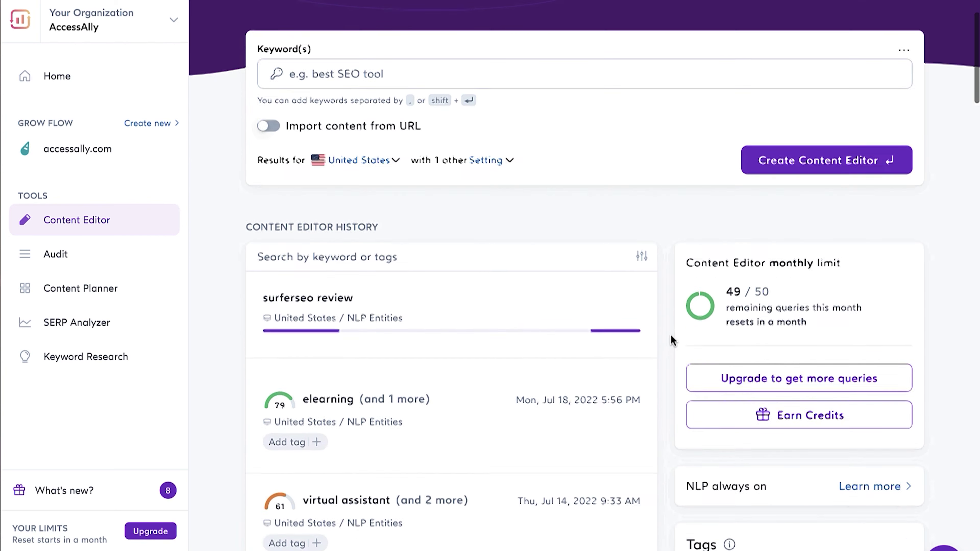
scroll(673, 340, down, 2)
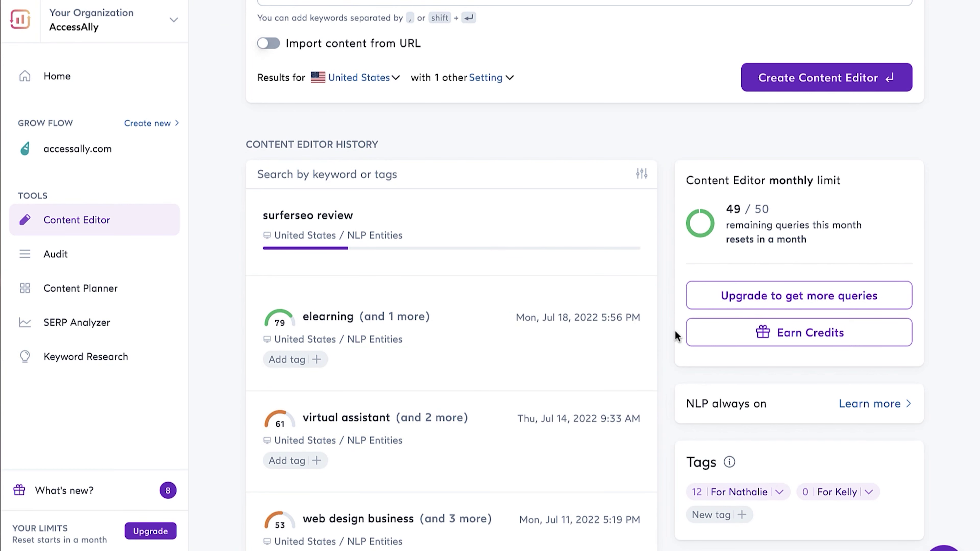
scroll(672, 328, up, 2)
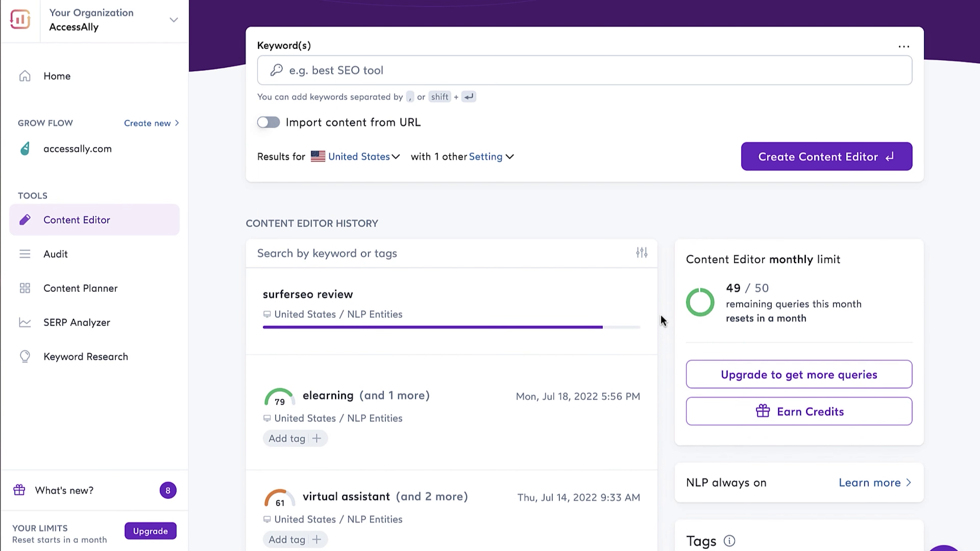
click(456, 315)
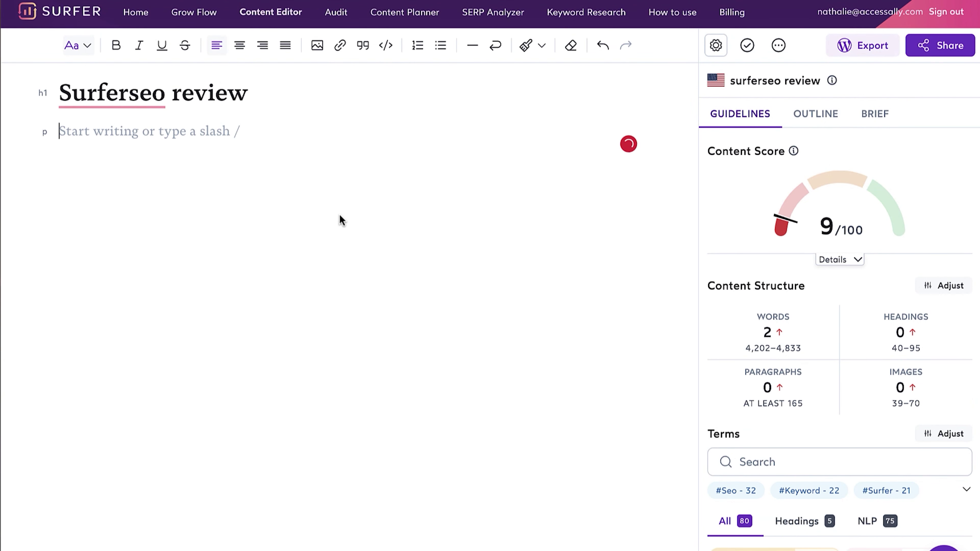
drag(128, 91, 165, 94)
text(SEO)
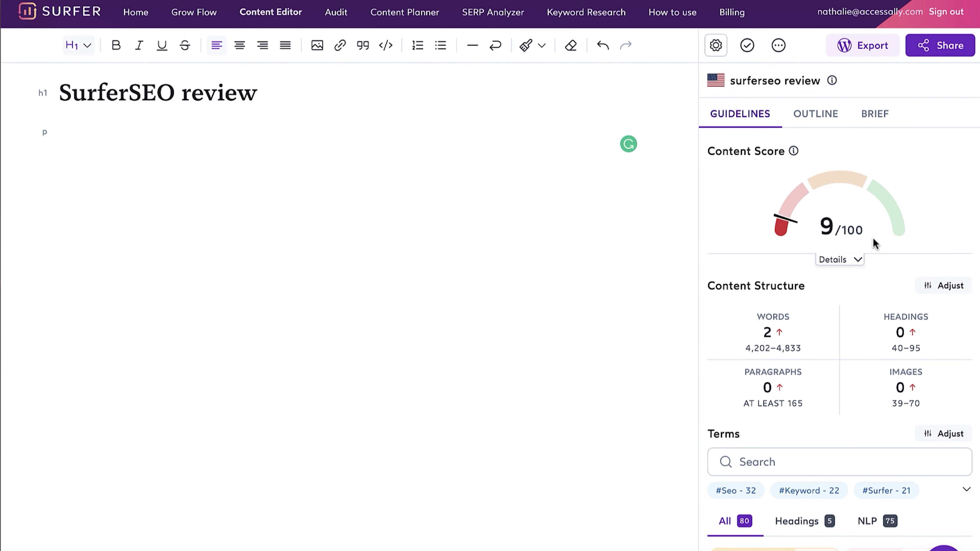
Examine the document's content score, content structure targets and full list of suggested terms in the guidelines.
mouse_move(883, 192)
mouse_move(948, 348)
scroll(867, 407, down, 5)
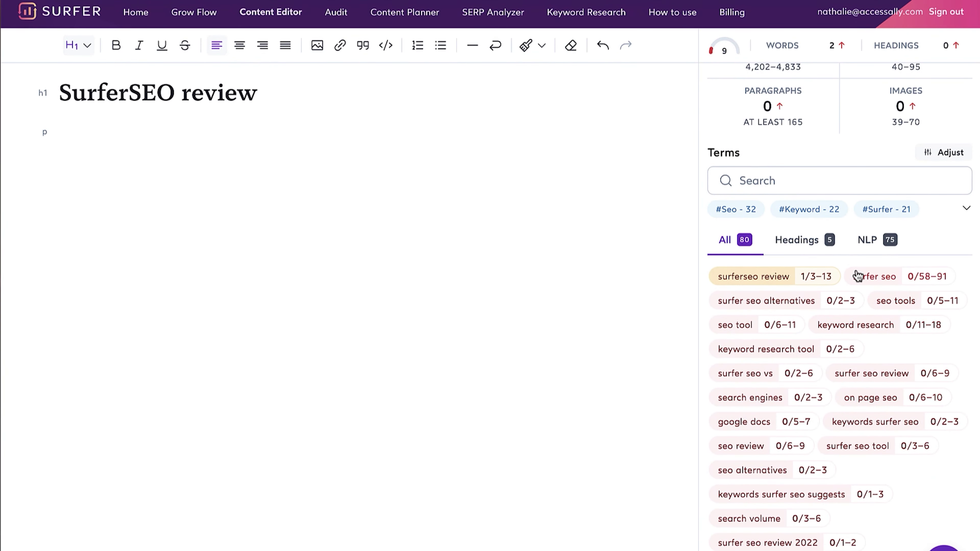
scroll(909, 473, down, 1)
scroll(909, 473, down, 10)
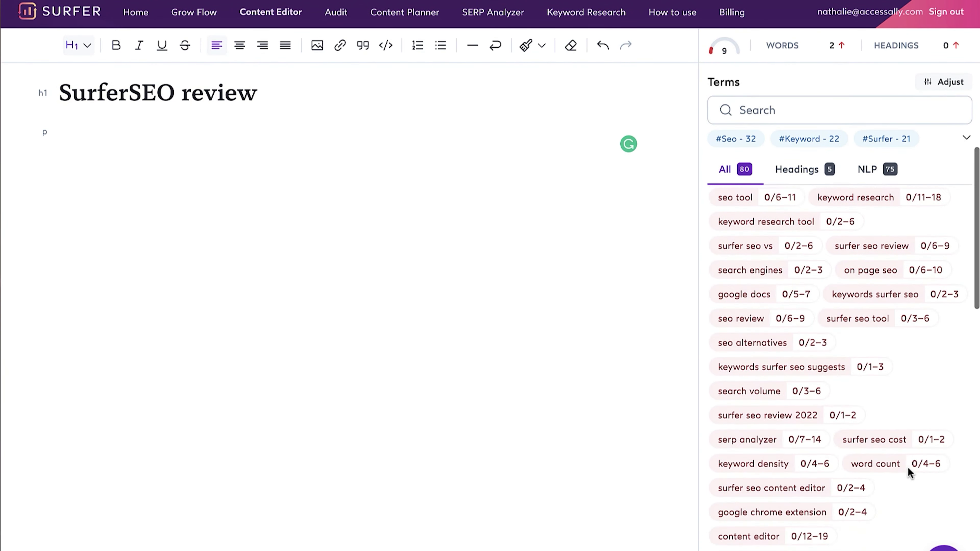
scroll(908, 473, down, 10)
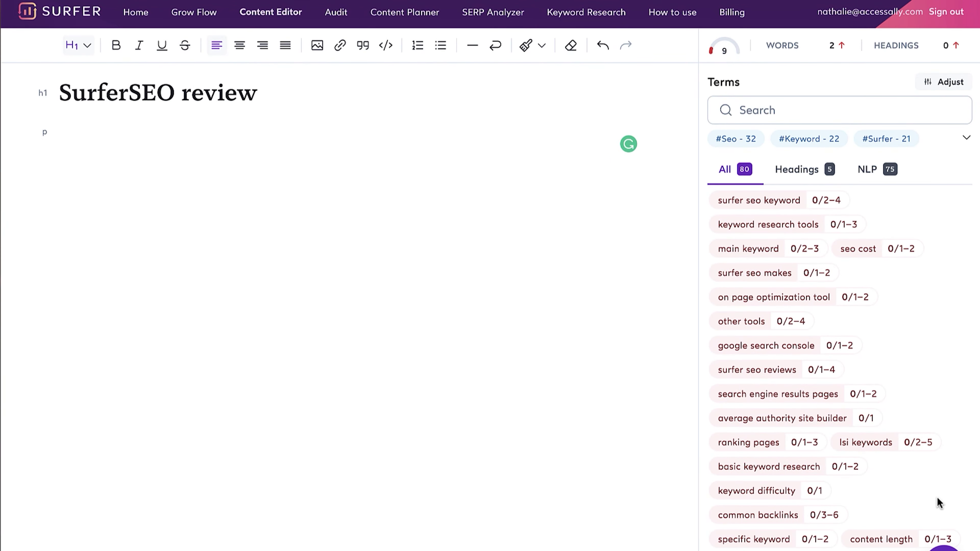
scroll(939, 502, up, 15)
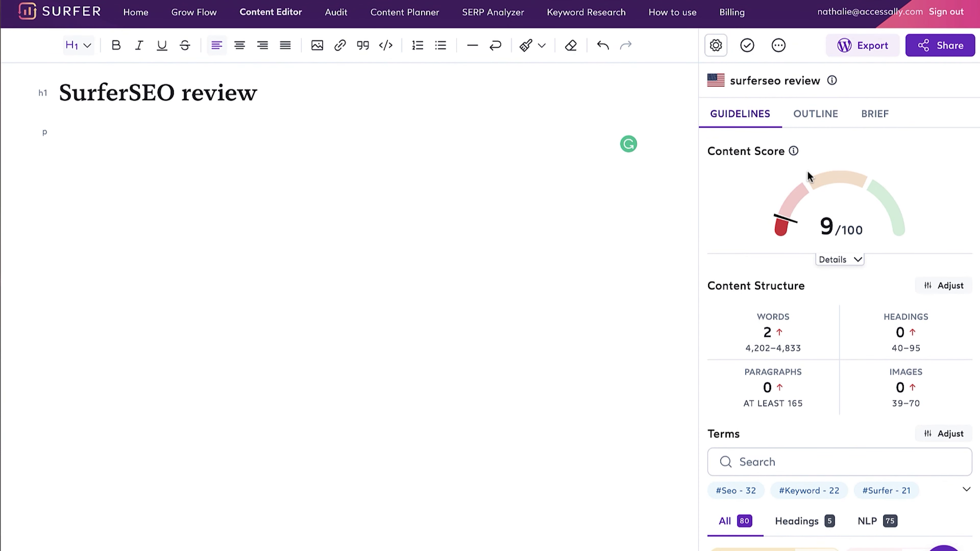
Copy the four suggested Topics & Questions from the outline and paste them into the document under the SurferSEO review heading.
click(810, 114)
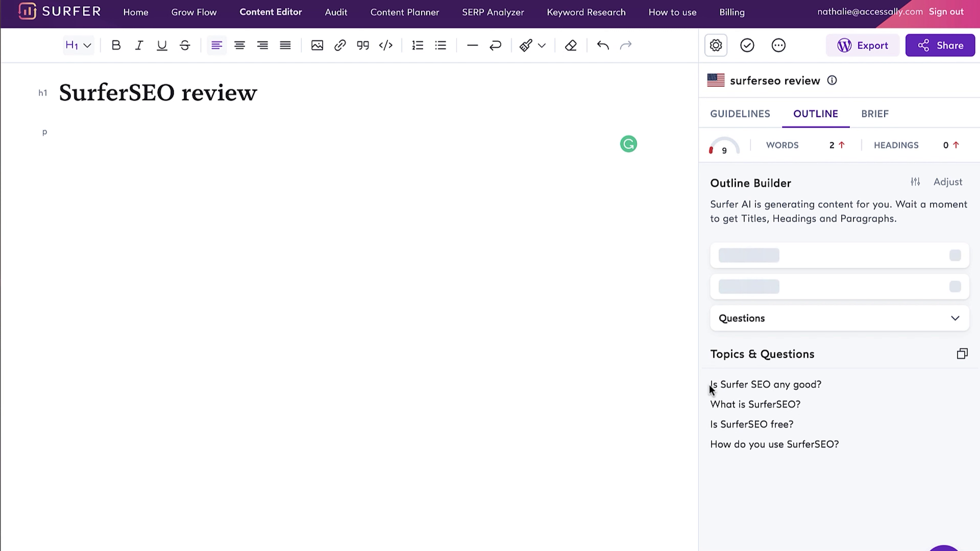
drag(711, 384, 855, 448)
key(ctrl+c)
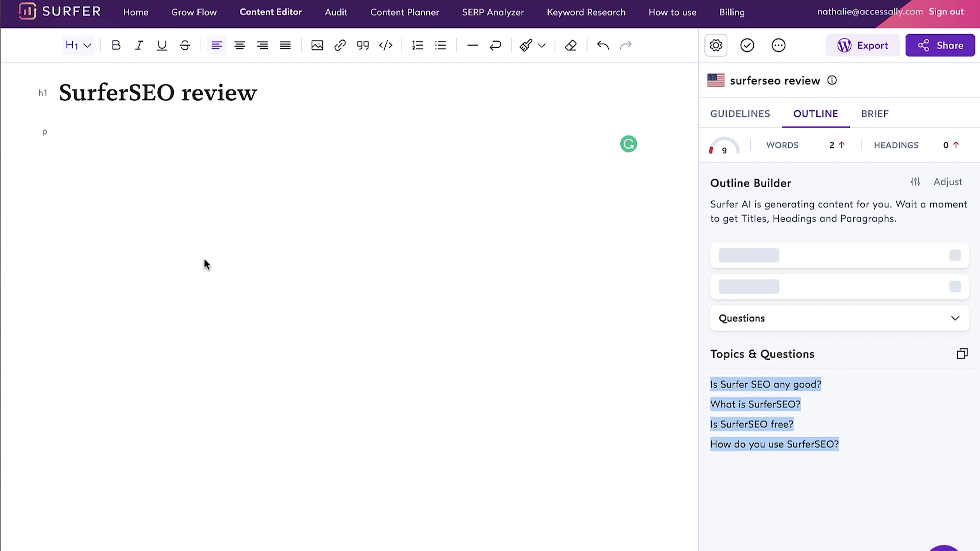
click(203, 259)
key(ctrl+v)
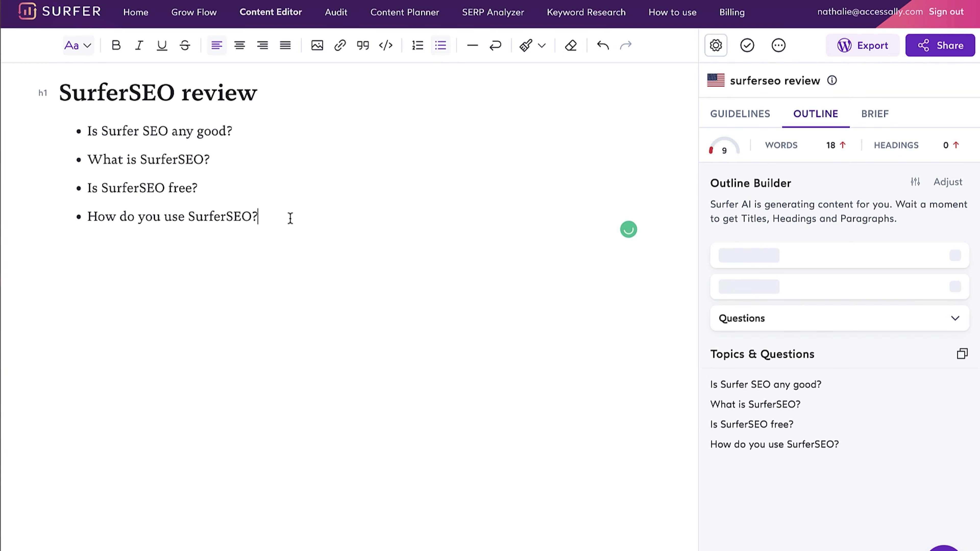
Remove the bullets from the four pasted questions and format them as H2 headings.
drag(290, 218, 8, 122)
click(441, 46)
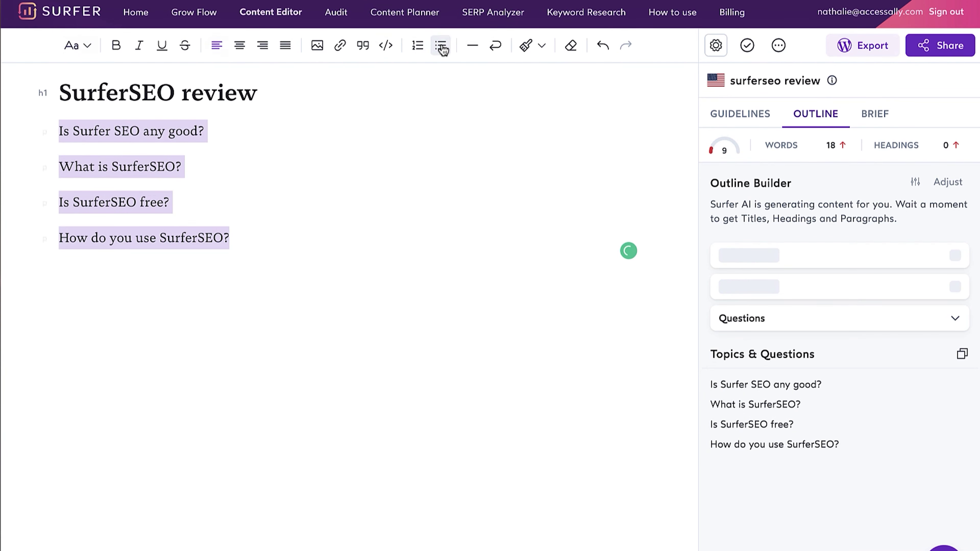
click(78, 45)
click(39, 123)
click(350, 130)
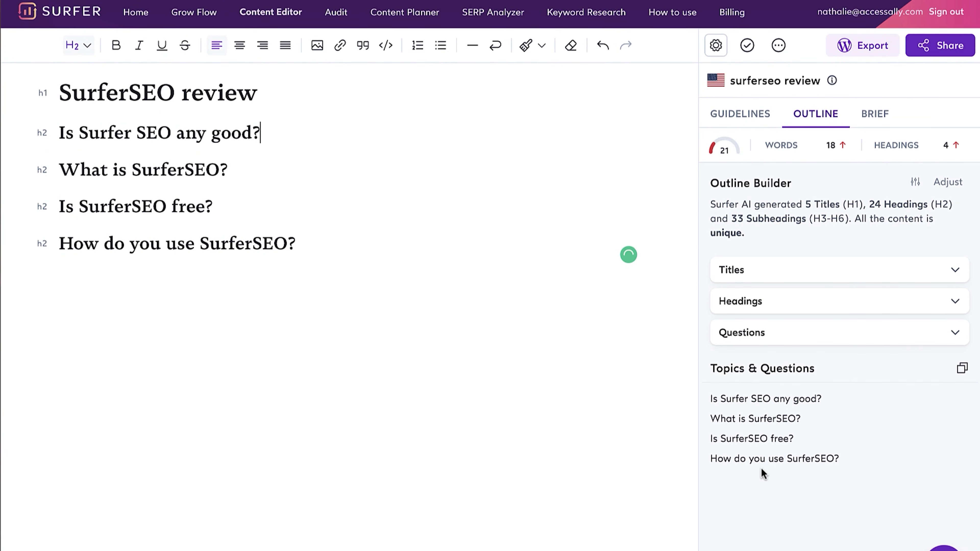
Review the AI-generated title and heading suggestions in the Outline Builder, down to the Surfer SEO Pricing section.
mouse_move(721, 150)
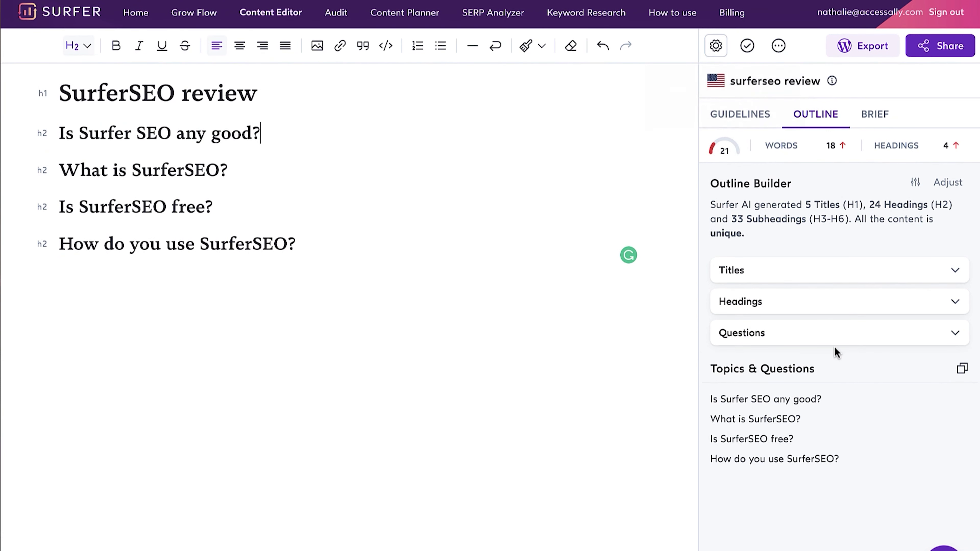
click(852, 275)
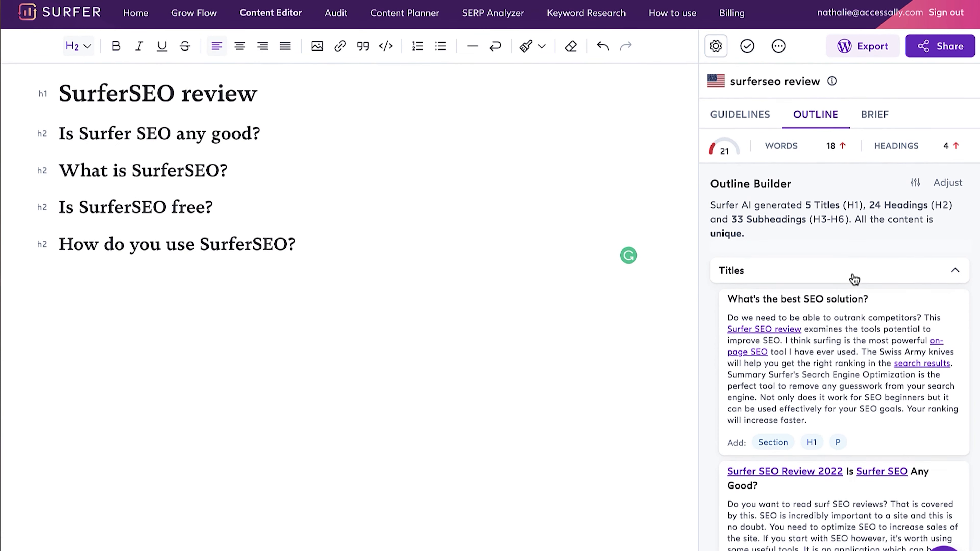
click(893, 275)
click(885, 302)
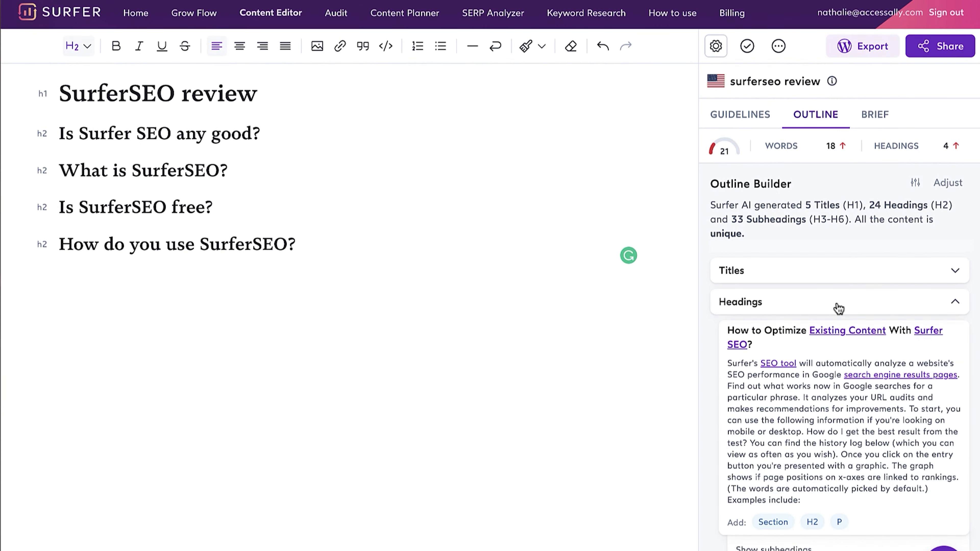
scroll(841, 388, down, 7)
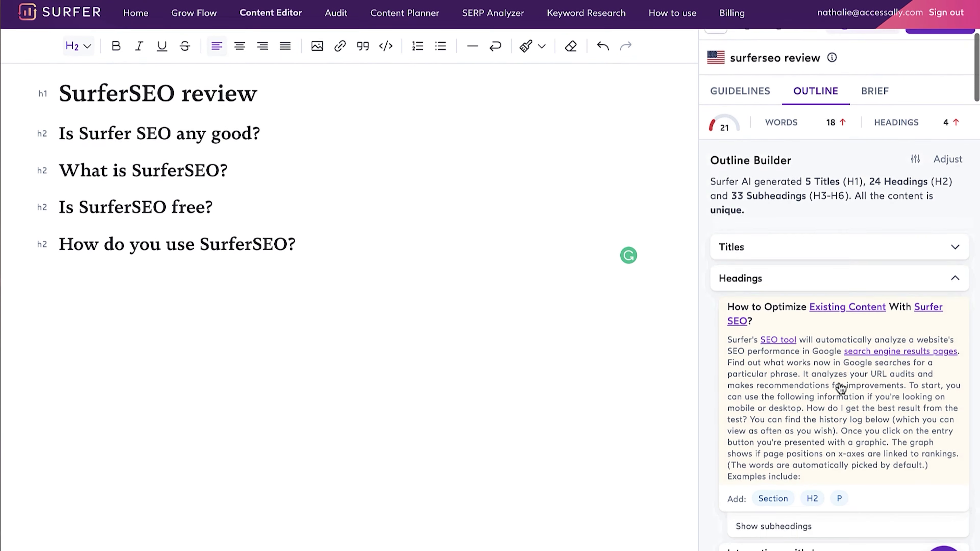
scroll(841, 387, down, 6)
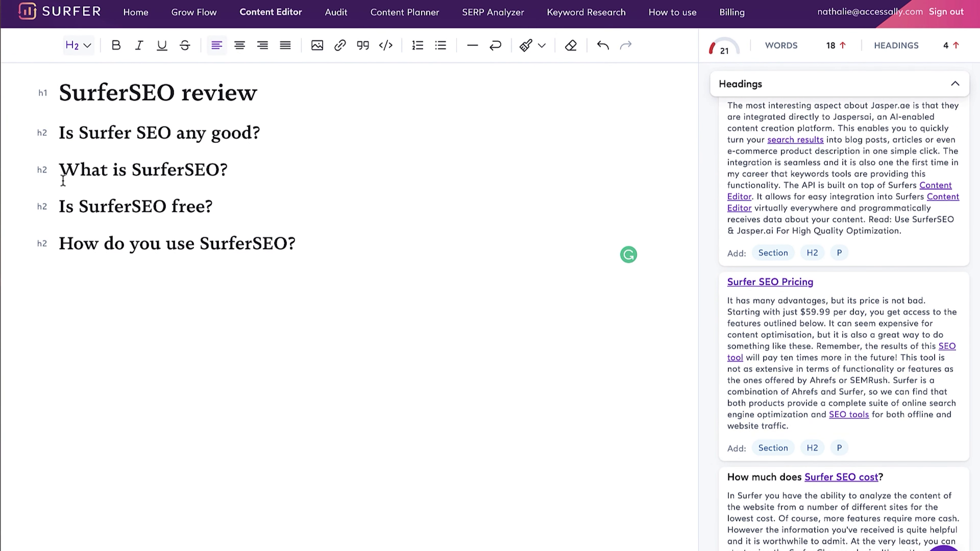
Extend the "Is SurferSEO free?" heading to read "Is SurferSEO free and Surfer SEO Pricing Concerns?".
drag(203, 207, 52, 207)
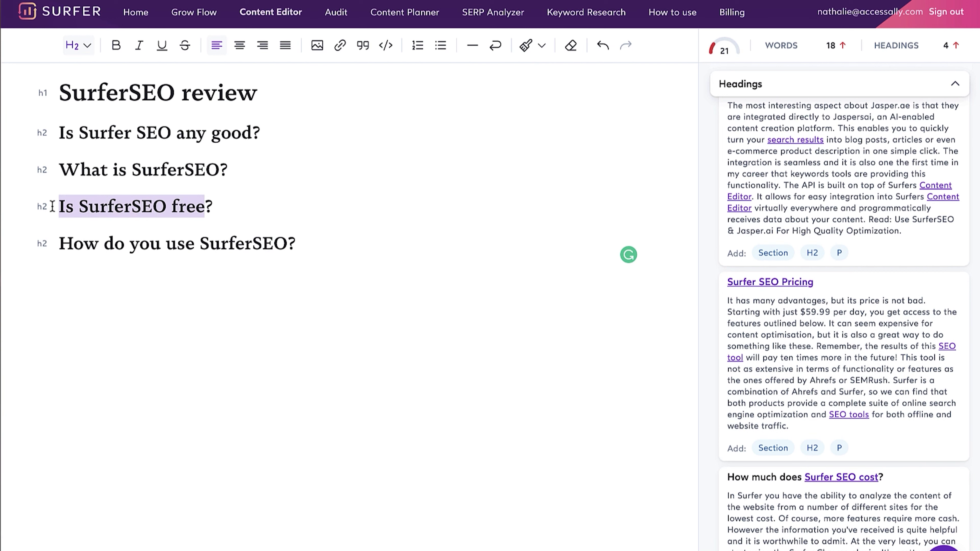
click(210, 211)
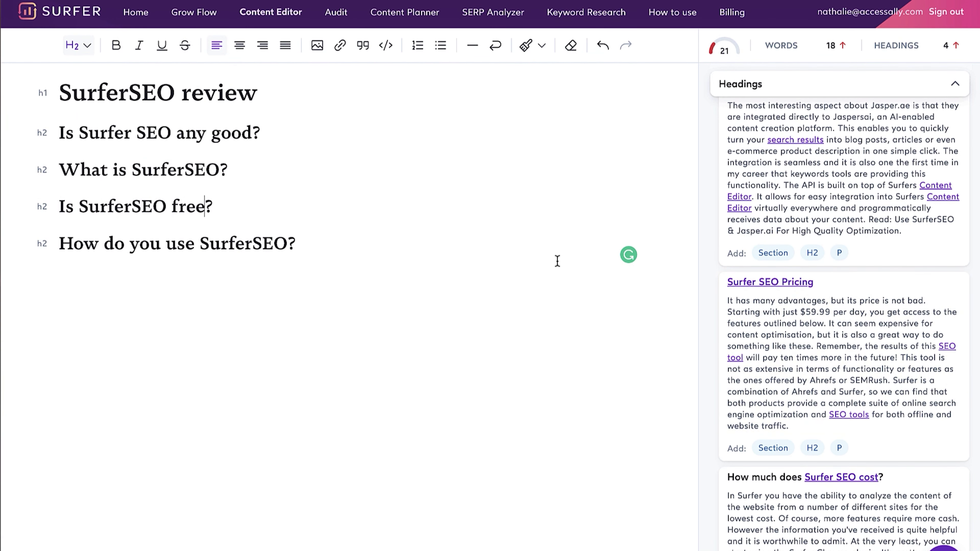
text(Surfer SEO Pricing Convert)
key(BackSpace)
key(BackSpace)
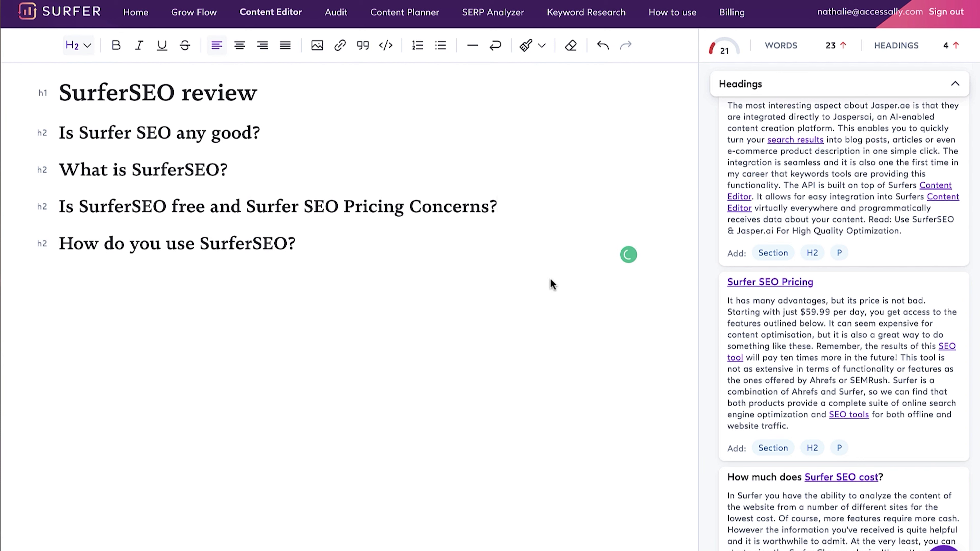
Review the Outline Builder's suggested questions with answers, and the notes and competitor links in the brief.
scroll(896, 365, up, 10)
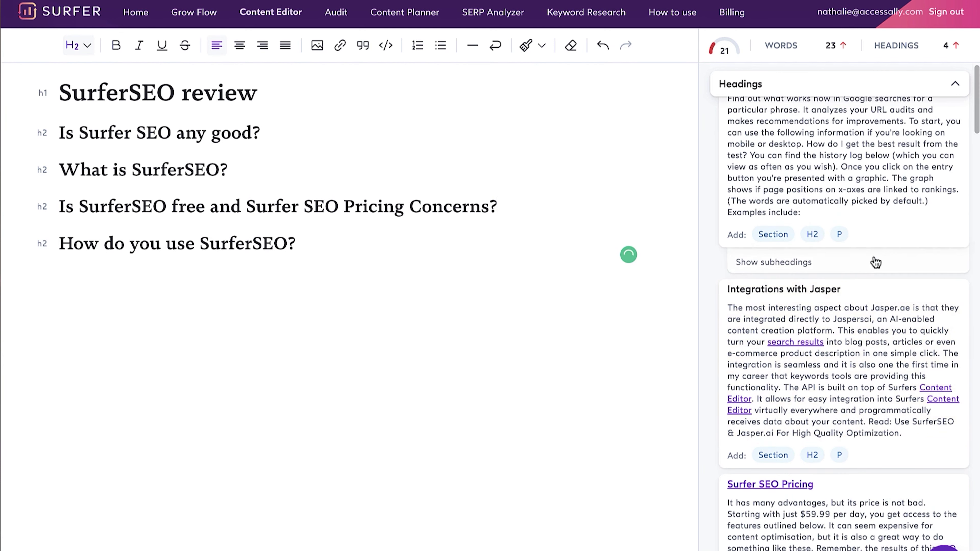
scroll(874, 270, up, 3)
click(857, 302)
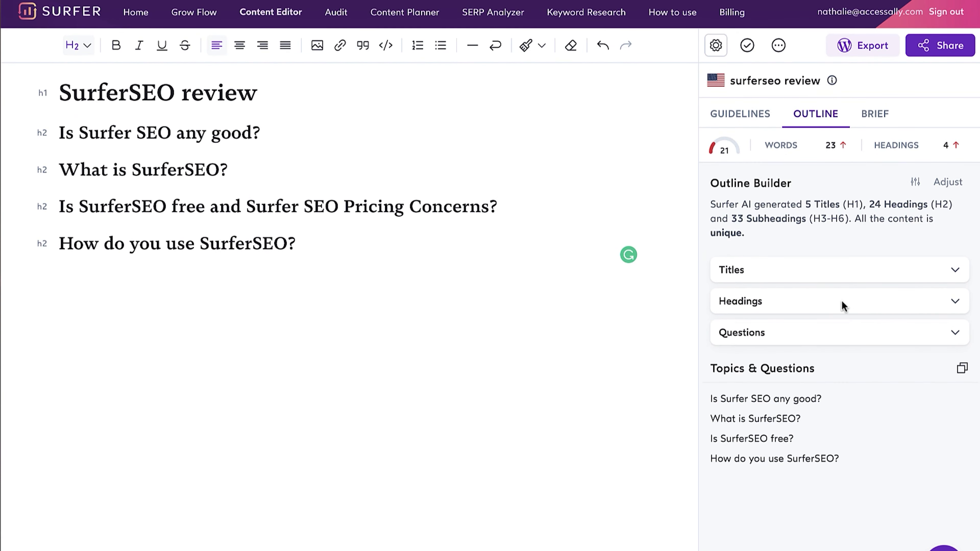
click(849, 340)
scroll(852, 339, down, 5)
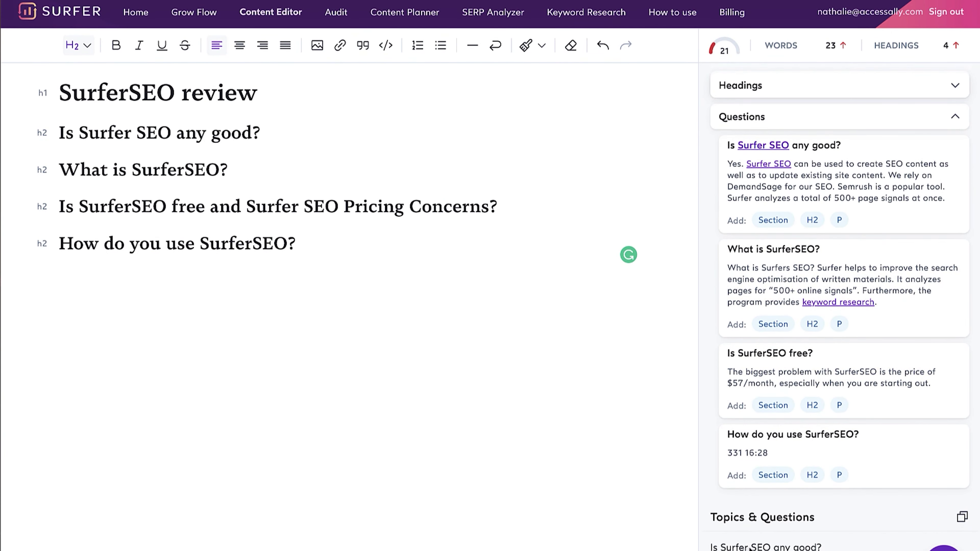
scroll(798, 503, up, 5)
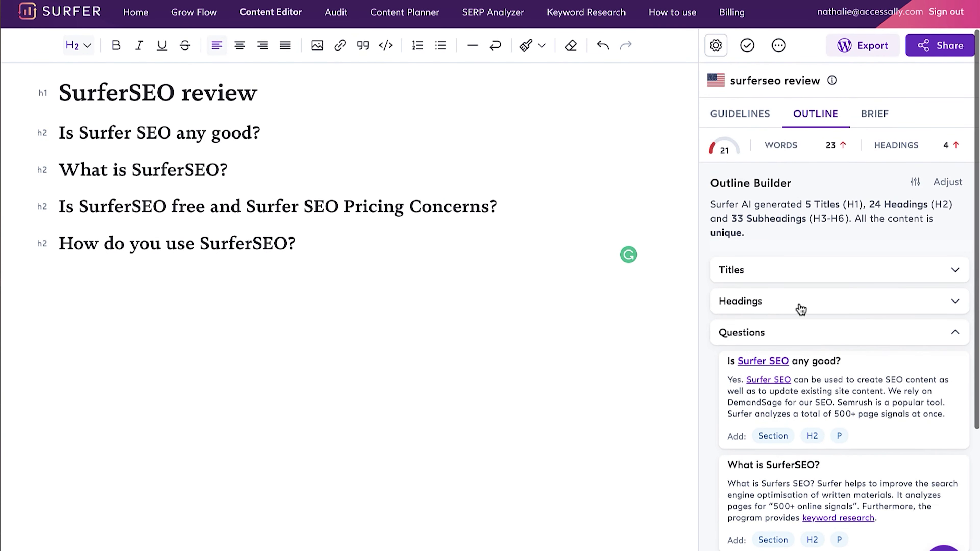
click(883, 116)
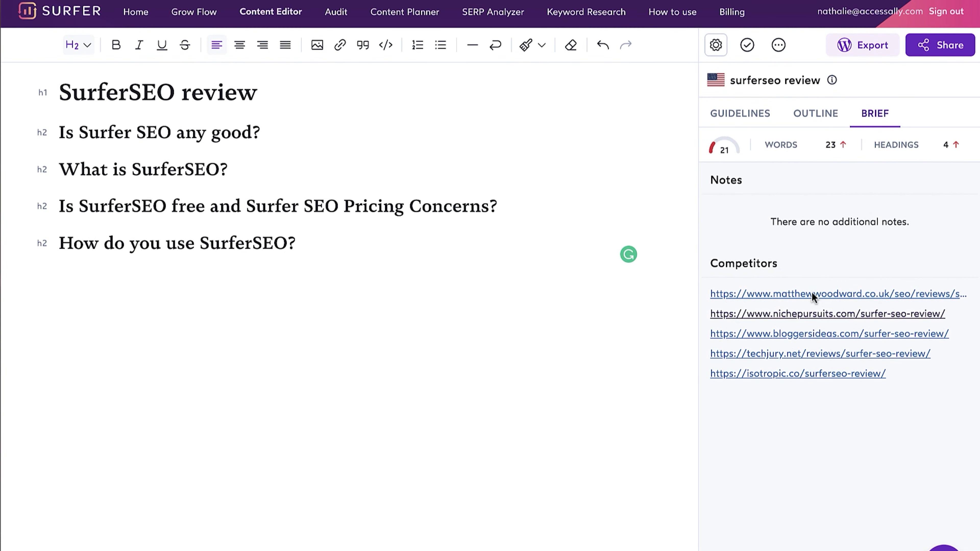
Open the document's guideline settings and examine the organic competitors, briefly including and excluding the gotchseo.com review.
click(715, 46)
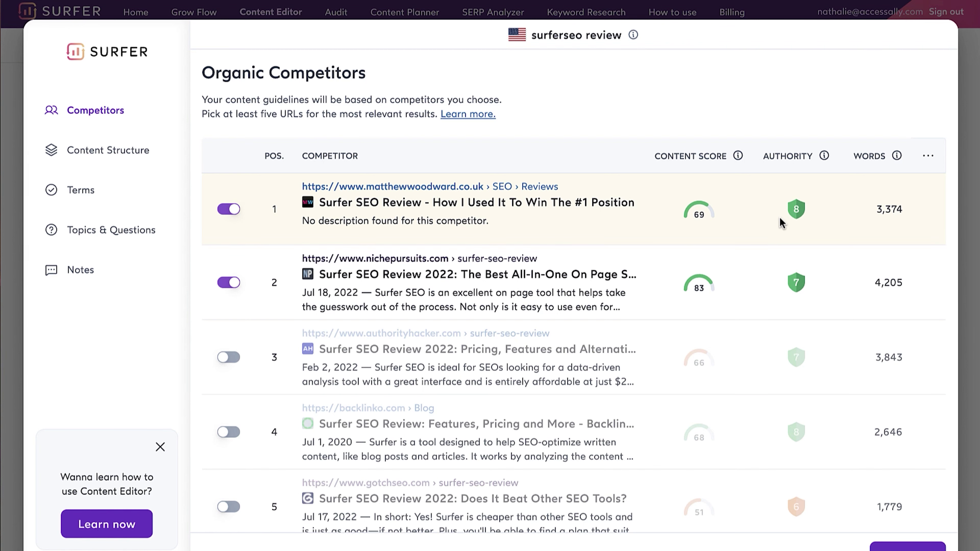
scroll(789, 217, down, 8)
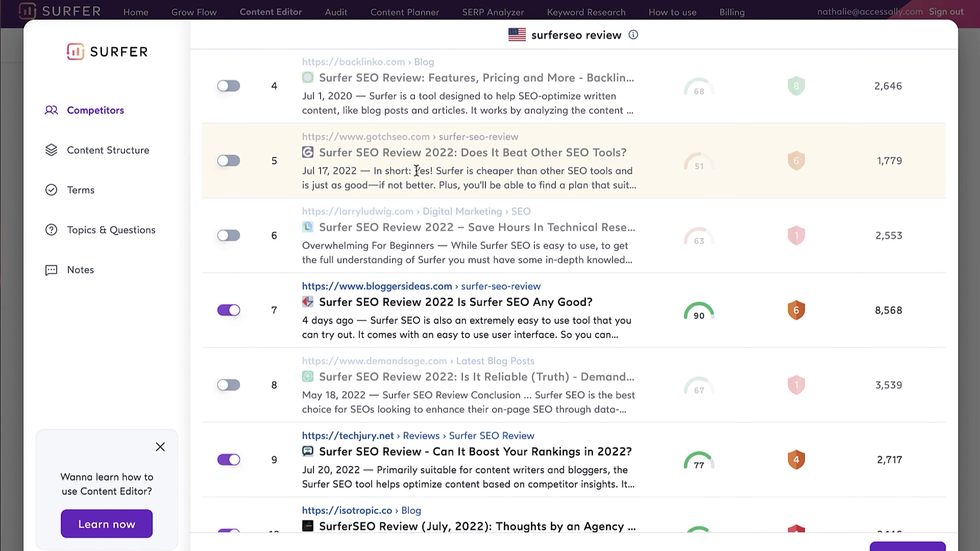
click(230, 161)
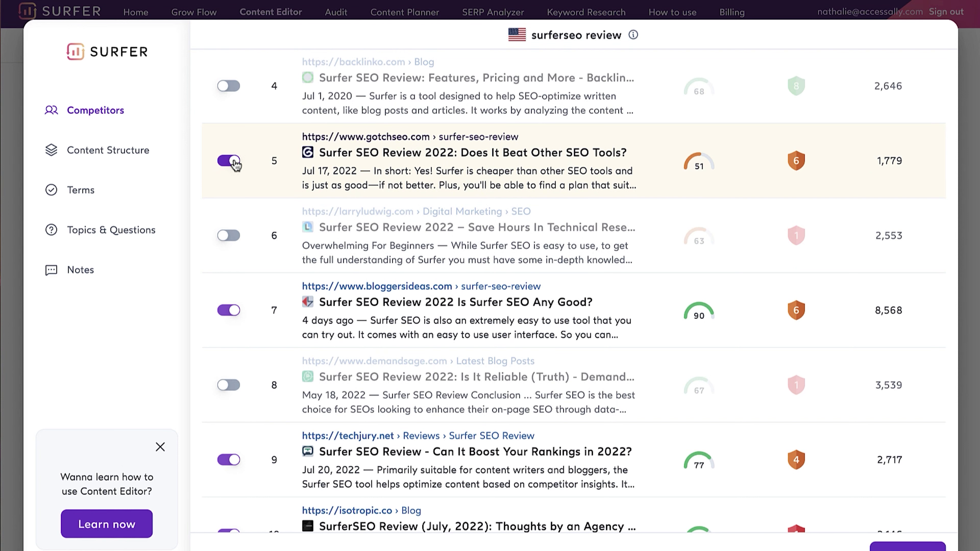
click(232, 162)
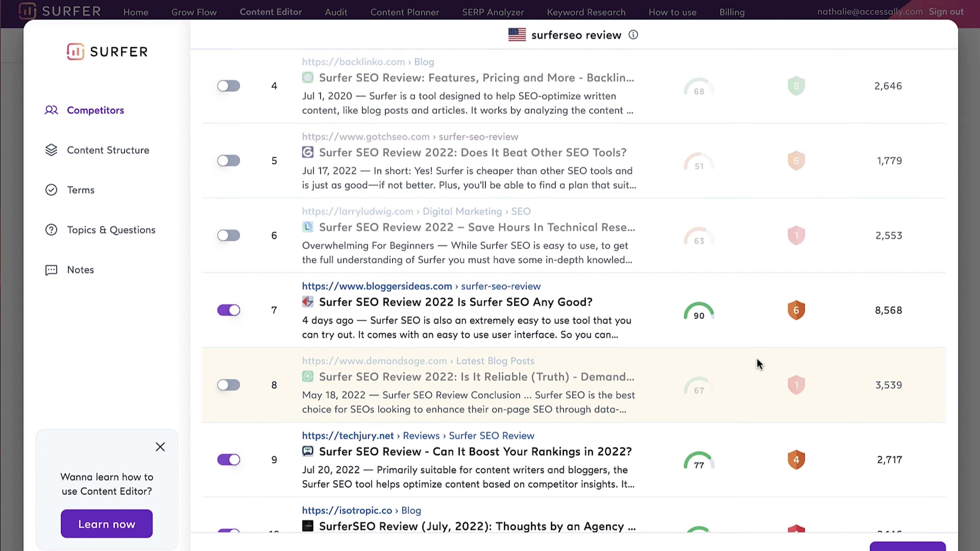
scroll(797, 299, down, 3)
scroll(798, 299, down, 1)
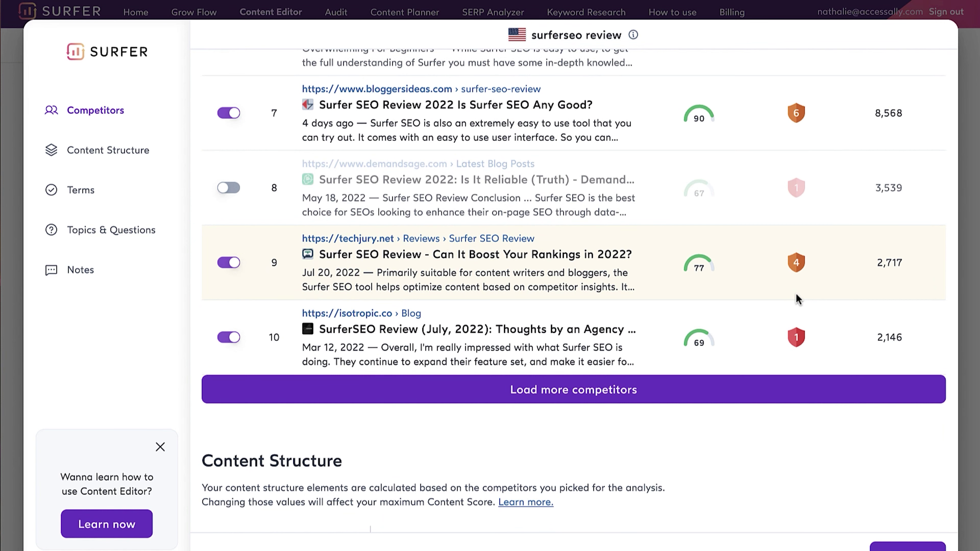
Examine the adjustable Content Structure targets for words, headings, paragraphs and images.
scroll(784, 299, down, 7)
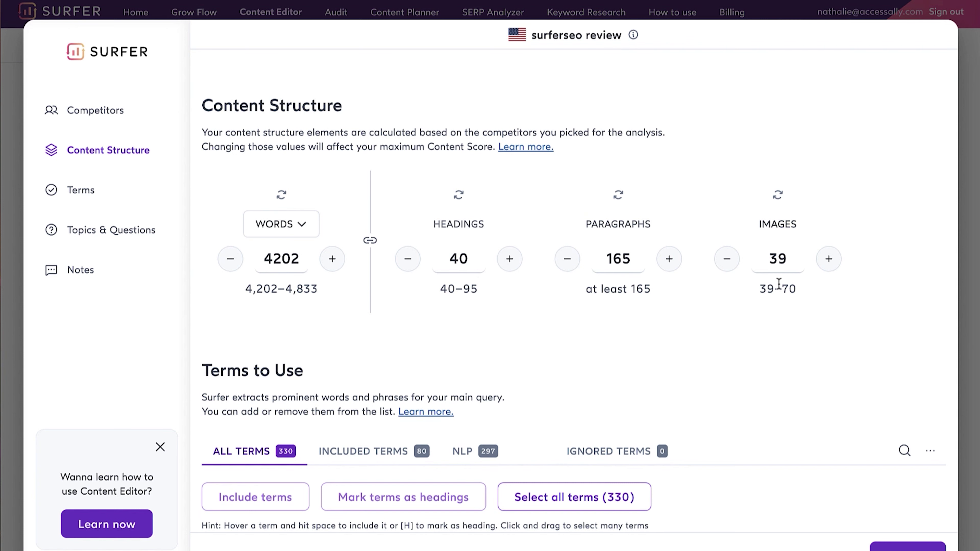
scroll(753, 289, down, 5)
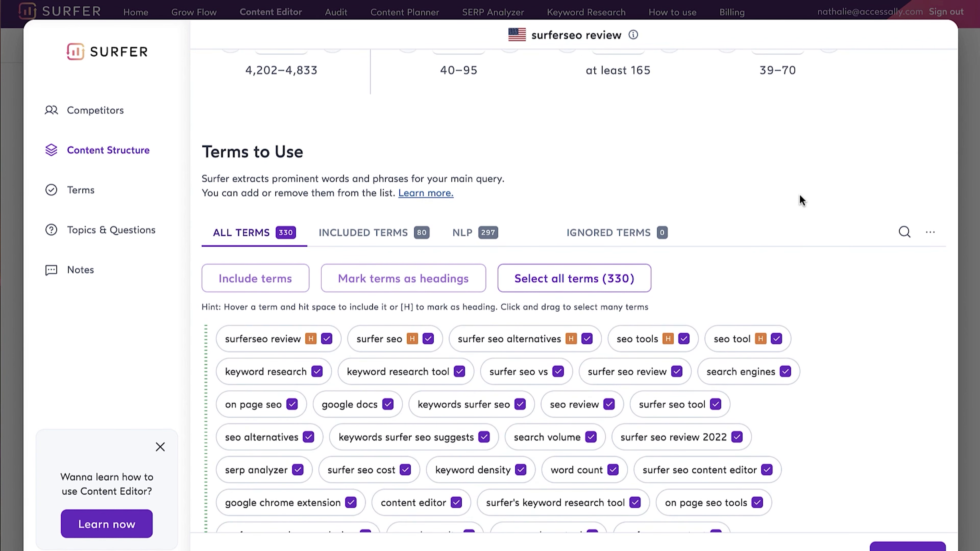
scroll(800, 197, down, 1)
scroll(801, 195, up, 4)
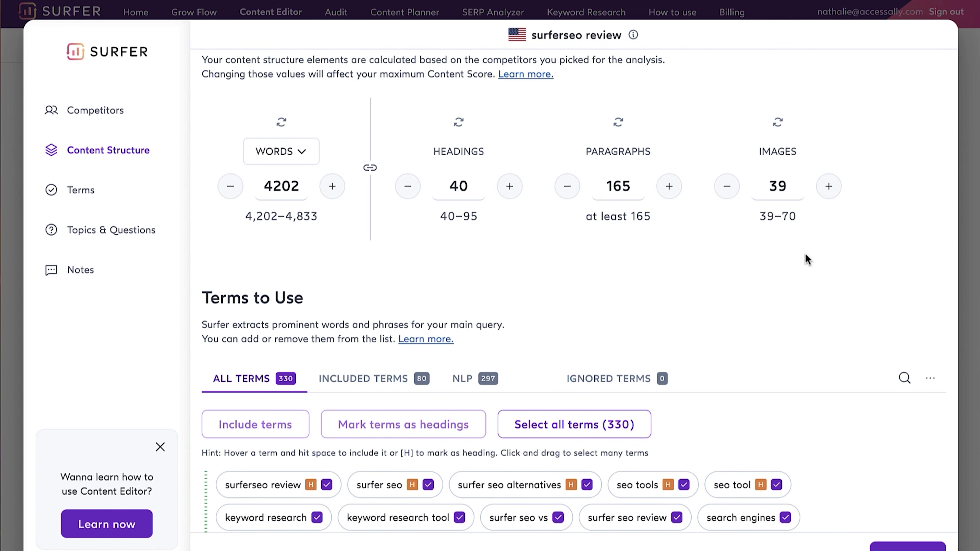
Examine the full Terms to Use list, covering both the included terms and the unselected ones.
scroll(807, 253, down, 3)
scroll(803, 253, down, 3)
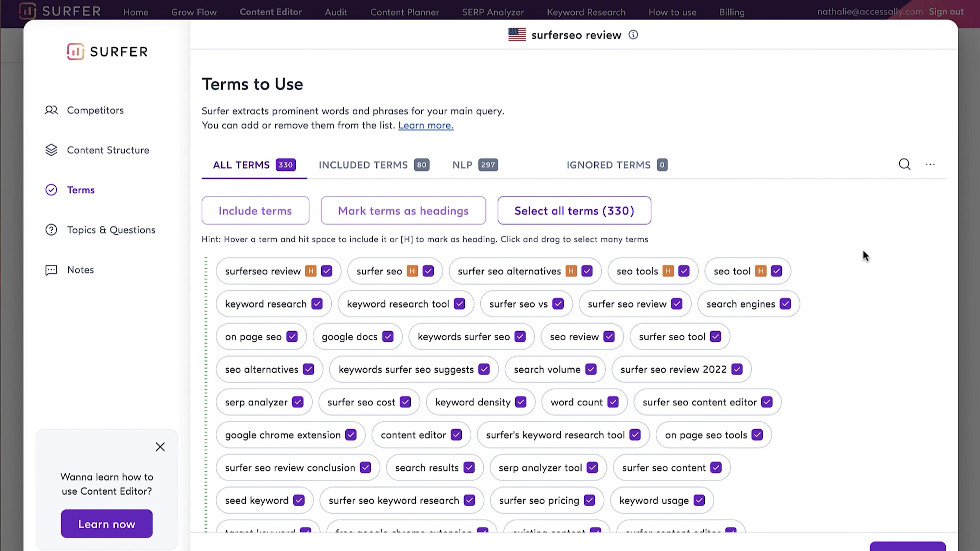
scroll(863, 251, down, 2)
scroll(863, 251, down, 1)
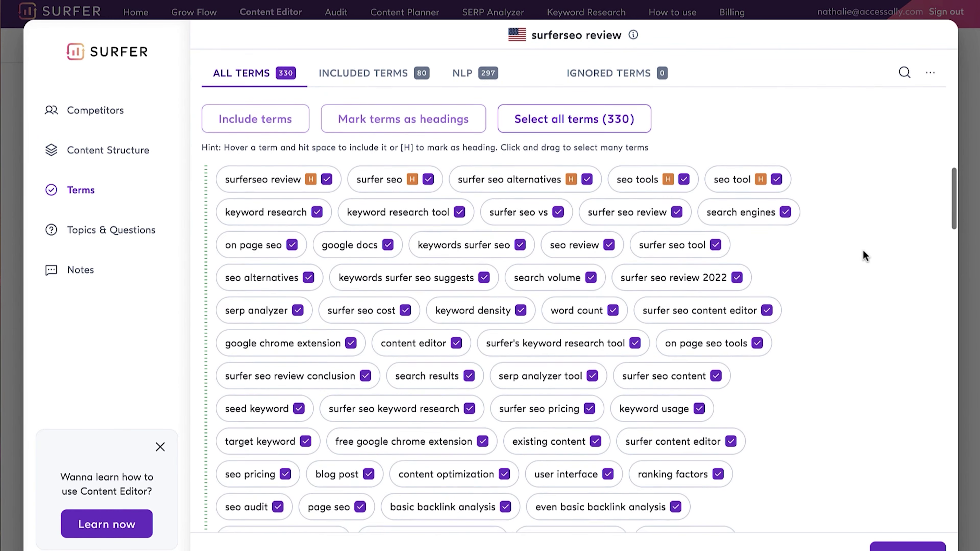
scroll(863, 250, down, 5)
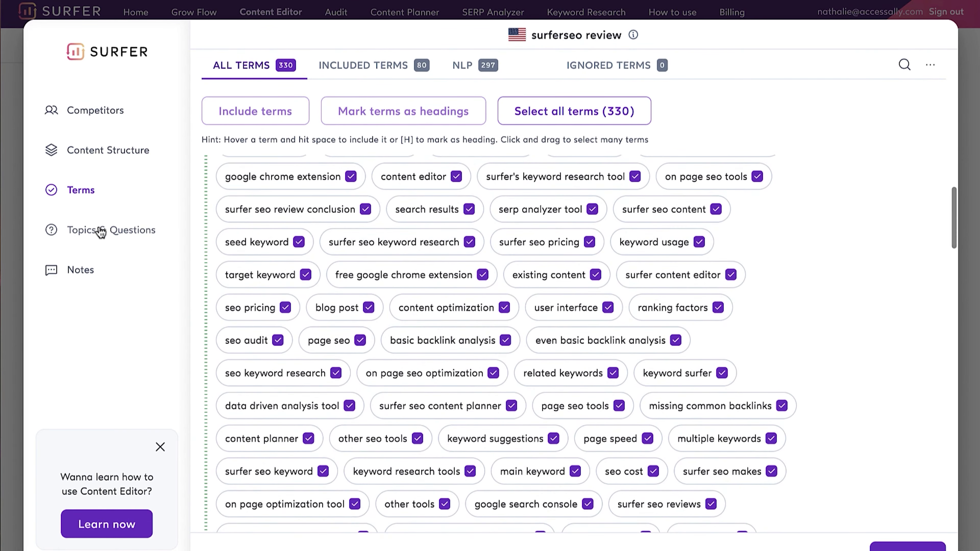
scroll(560, 311, down, 10)
scroll(560, 311, up, 1)
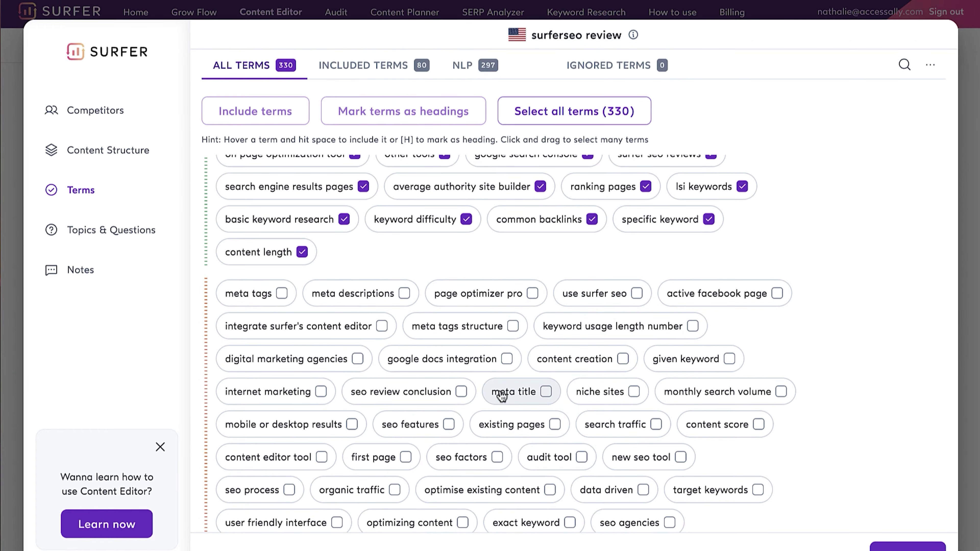
scroll(687, 386, down, 20)
Examine the Topics & Questions list and its sources, including the competitor topics on page 2.
scroll(704, 379, down, 20)
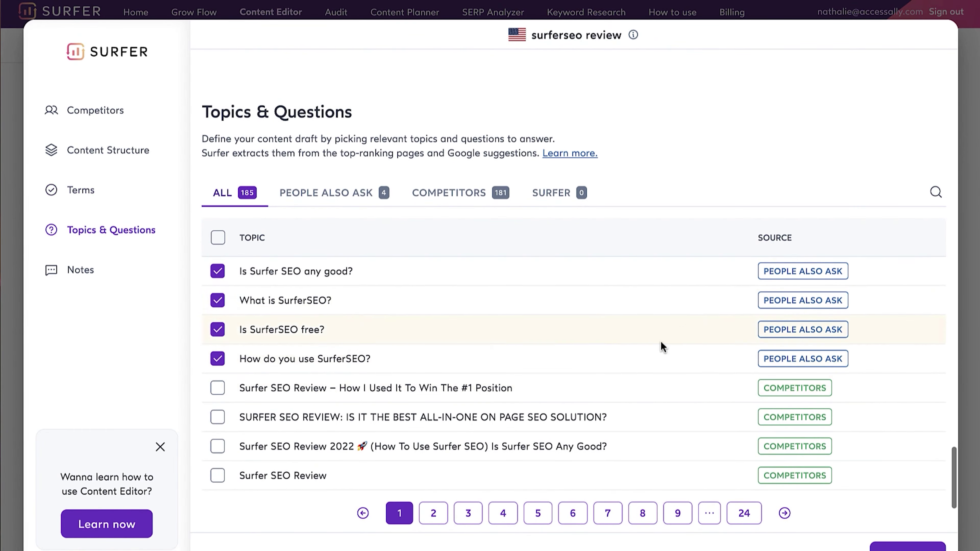
scroll(573, 384, down, 2)
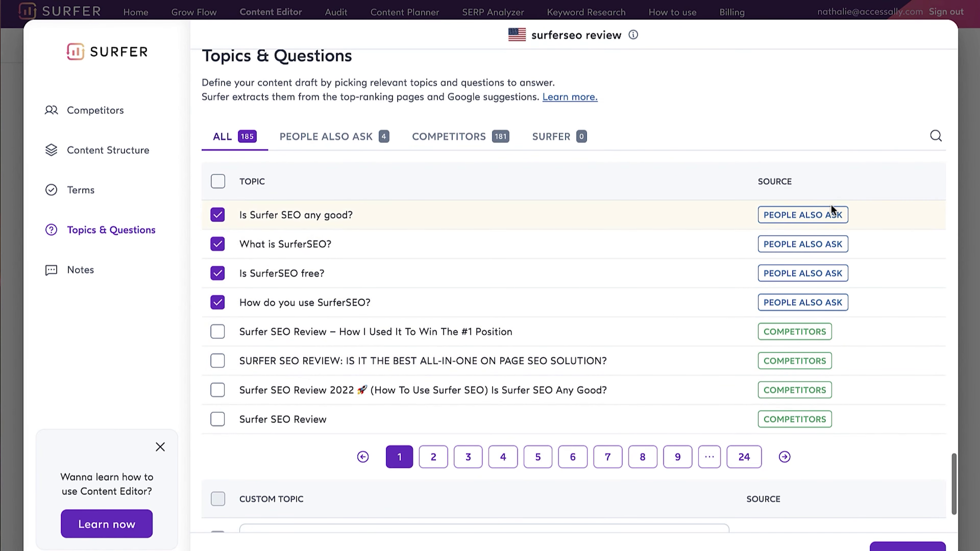
drag(765, 217, 851, 213)
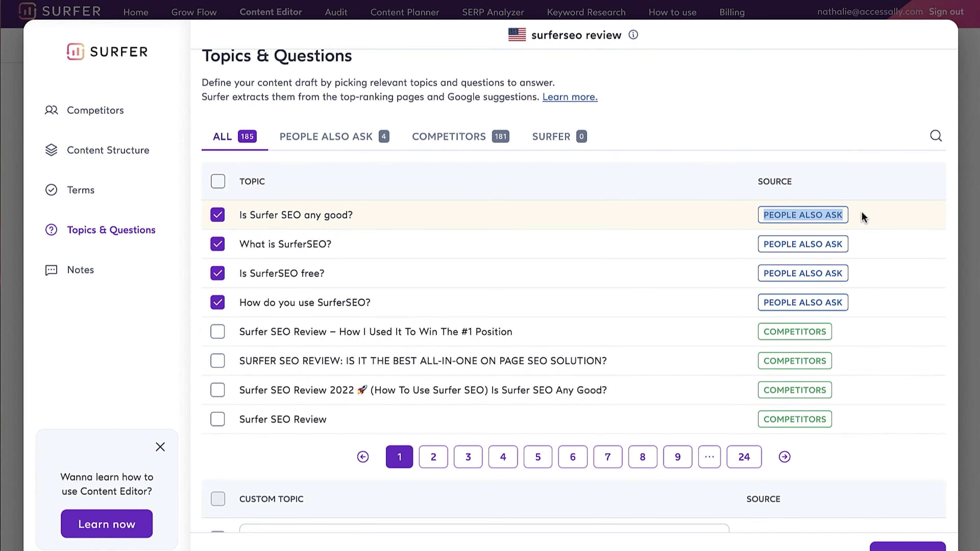
click(870, 211)
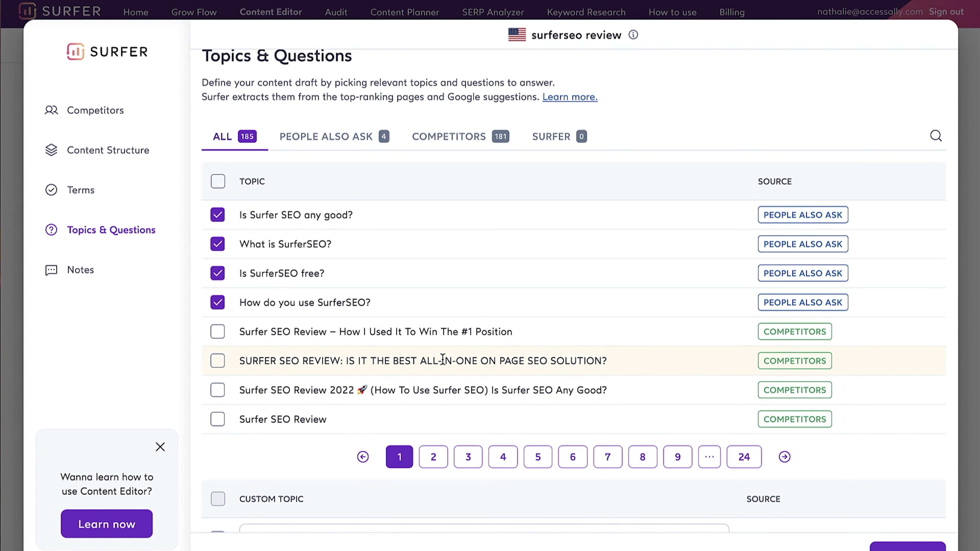
click(433, 457)
scroll(516, 301, up, 1)
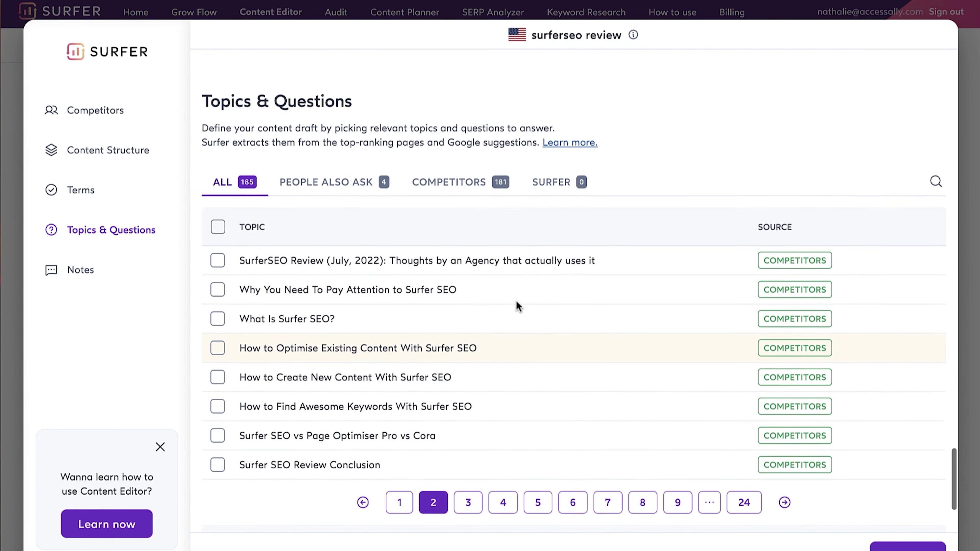
Examine the custom topic field and the copywriter Notes section, and close the guideline settings.
scroll(601, 393, down, 10)
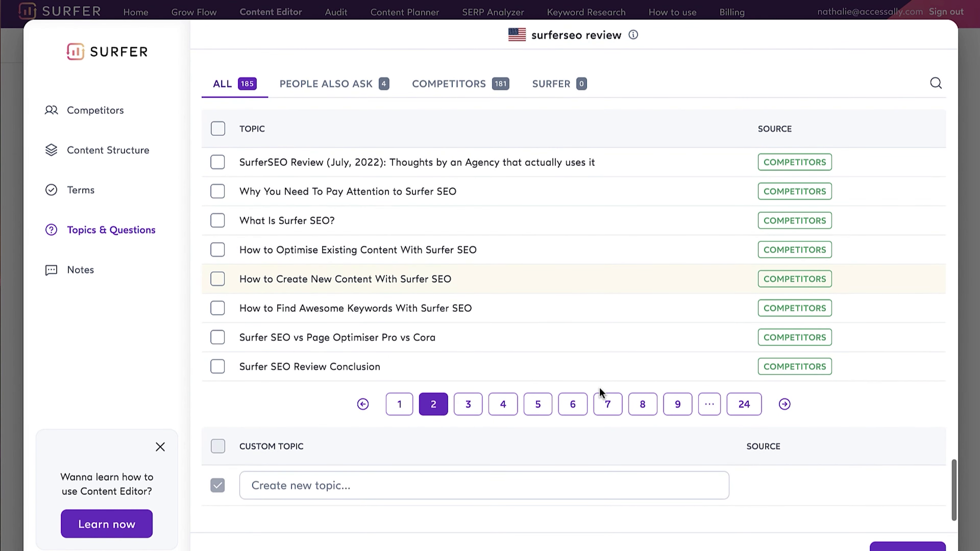
scroll(600, 388, down, 3)
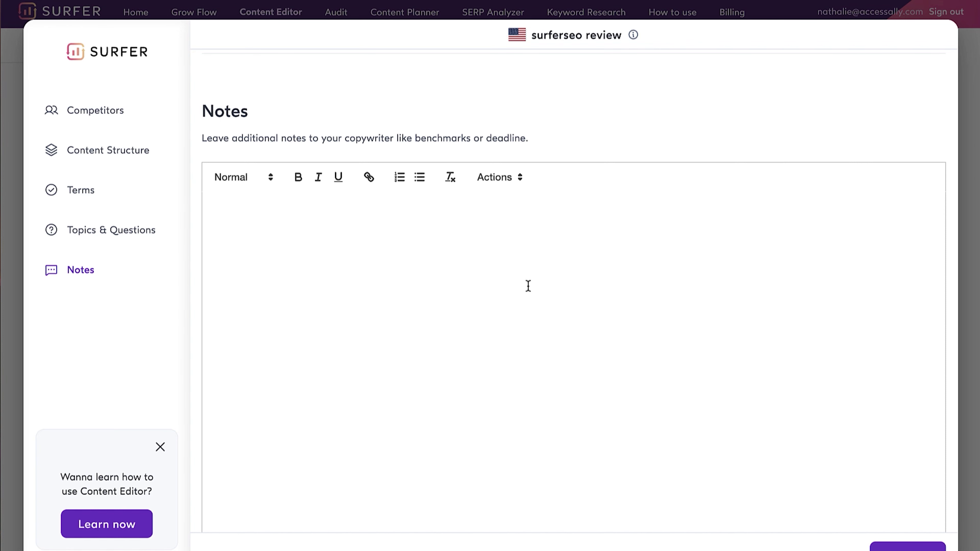
scroll(416, 265, down, 2)
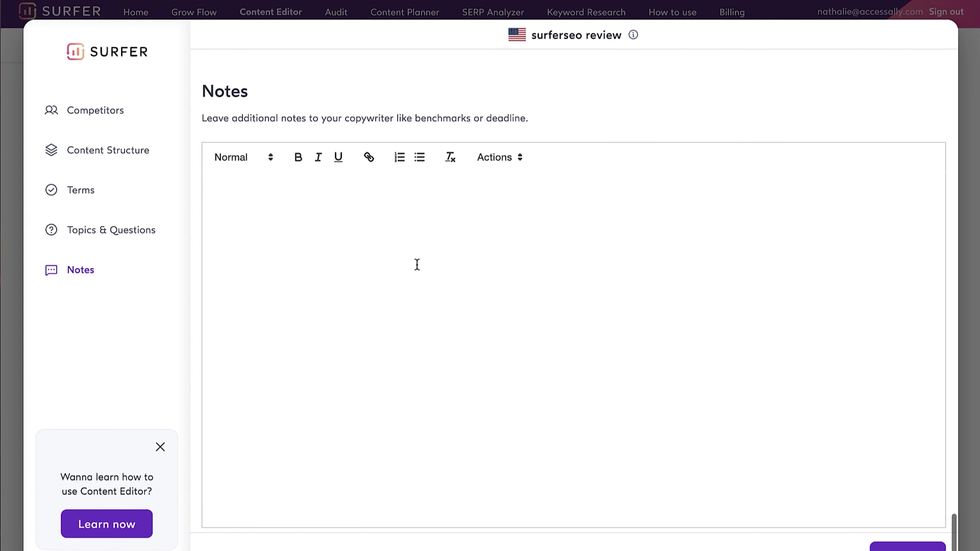
key(Escape)
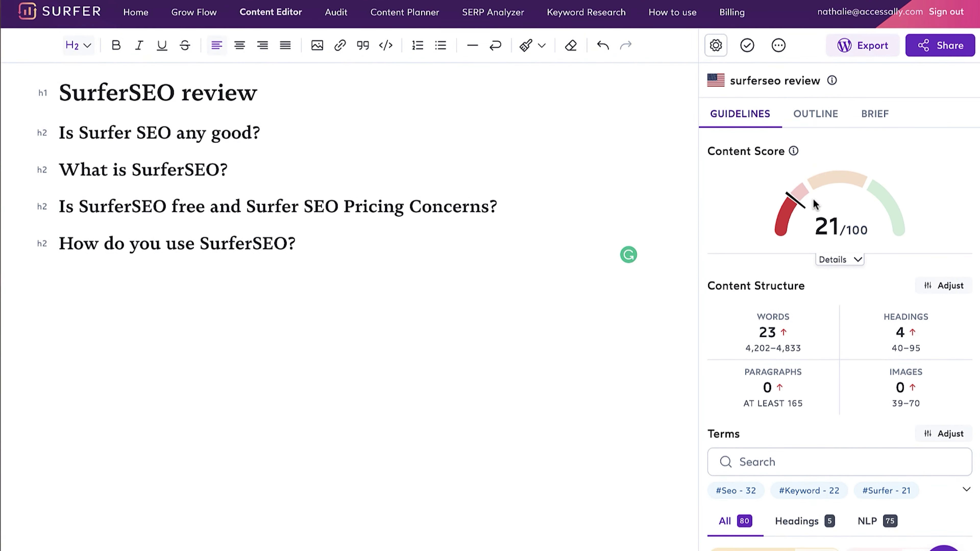
mouse_move(841, 220)
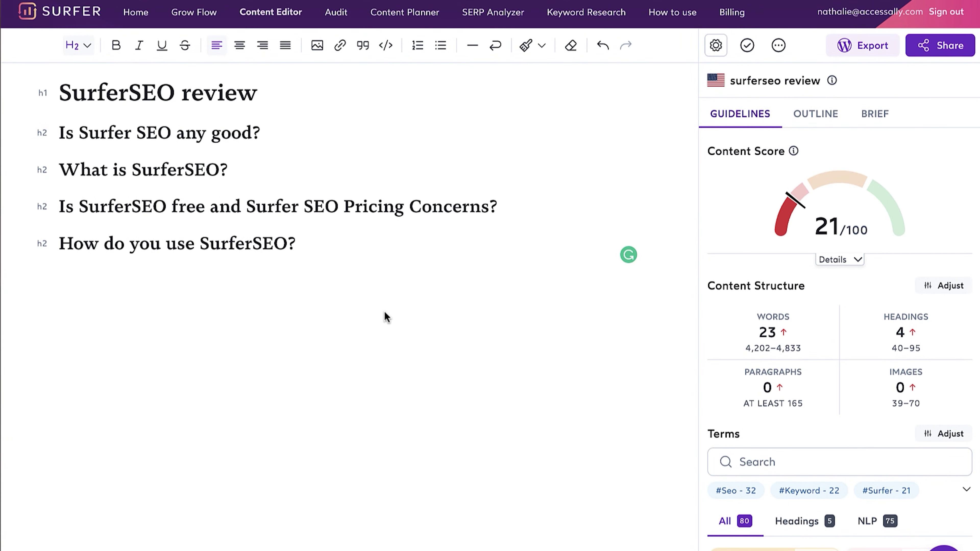
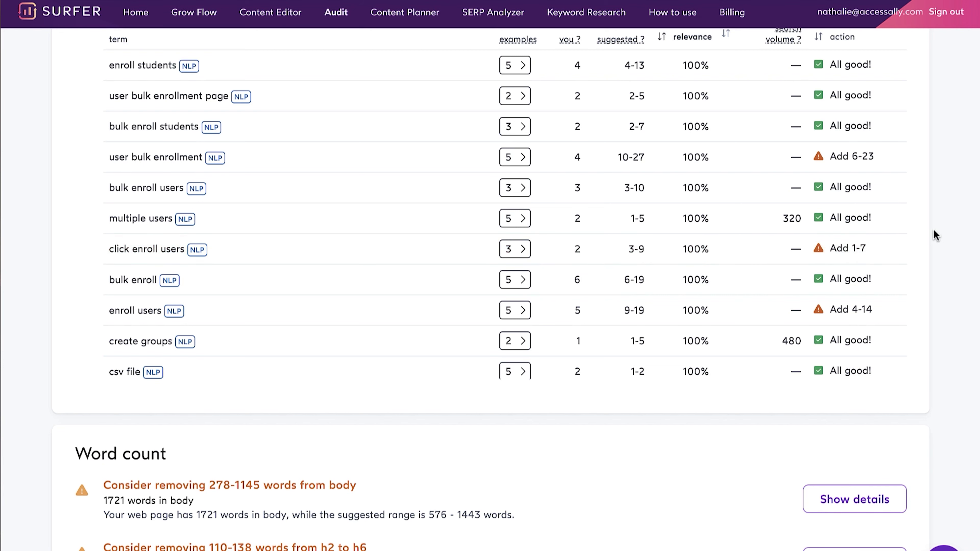
Examine the bulk course enrollment audit's recommendations on word count, exact and partial keywords, page structure, title and meta length, and loading times.
scroll(938, 217, down, 5)
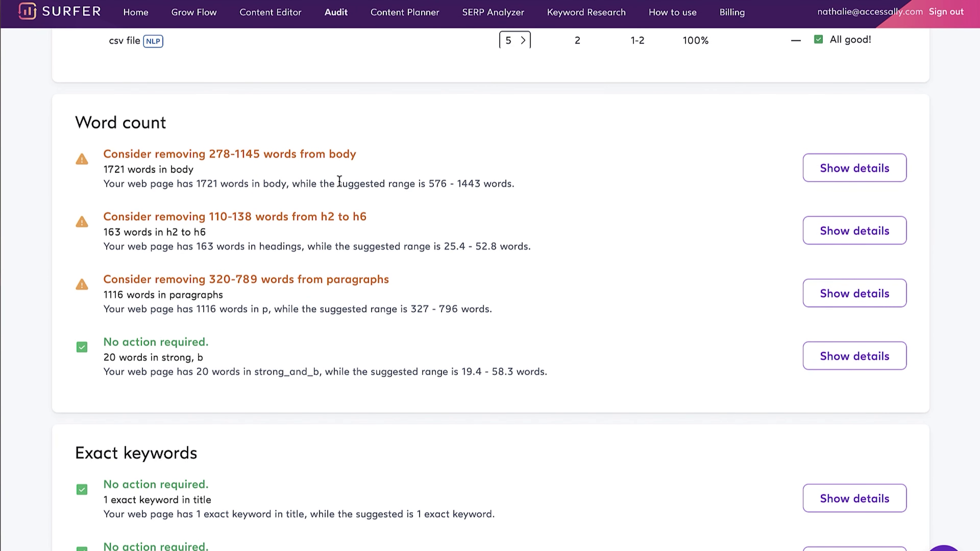
scroll(322, 181, down, 1)
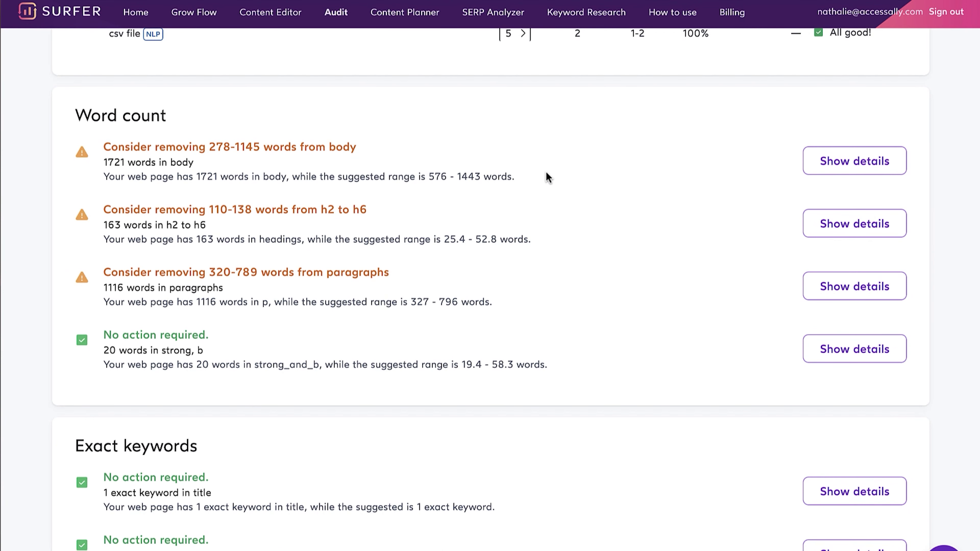
scroll(546, 175, down, 1)
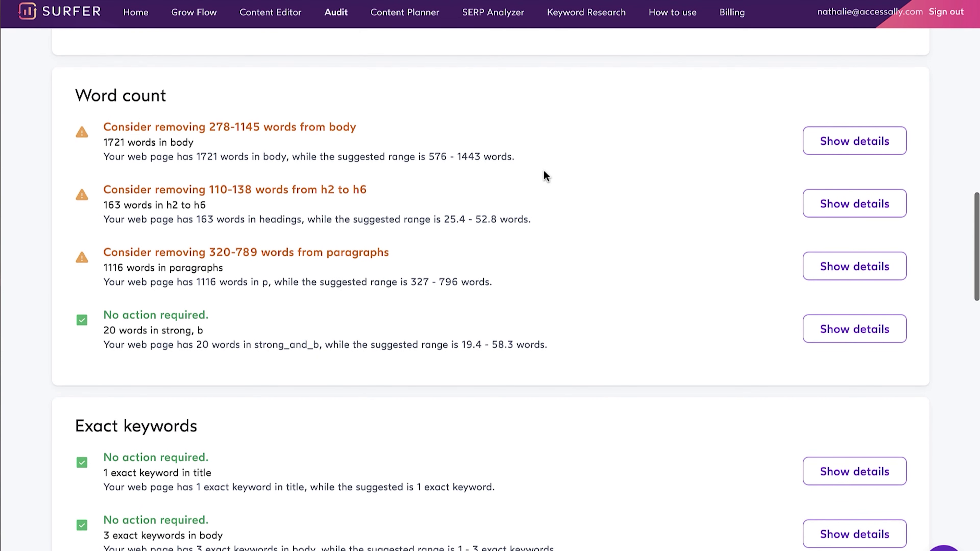
scroll(545, 172, down, 2)
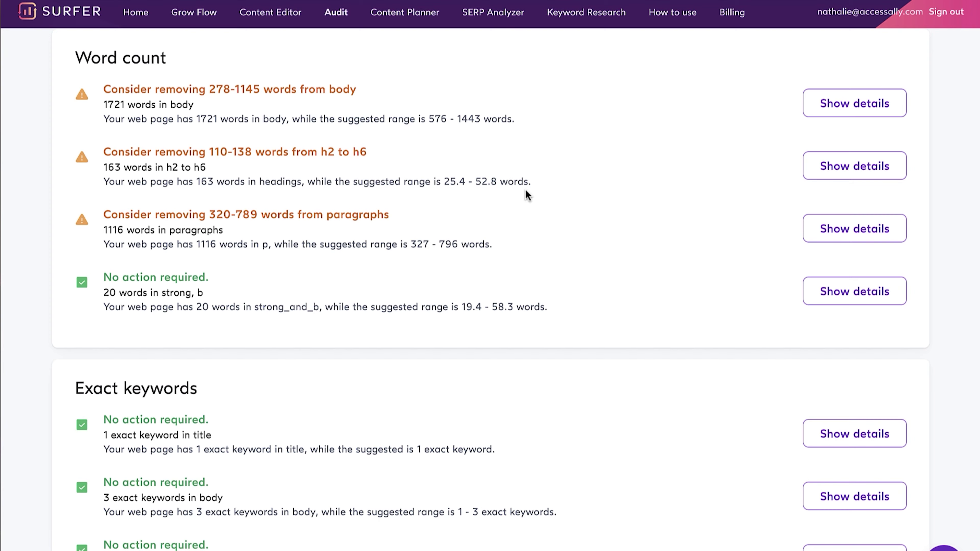
scroll(637, 174, down, 10)
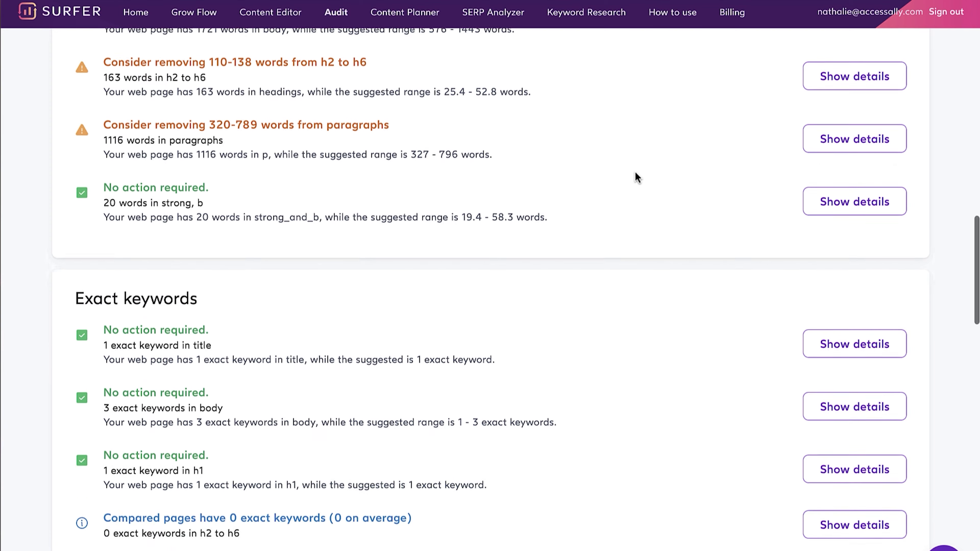
scroll(634, 171, down, 20)
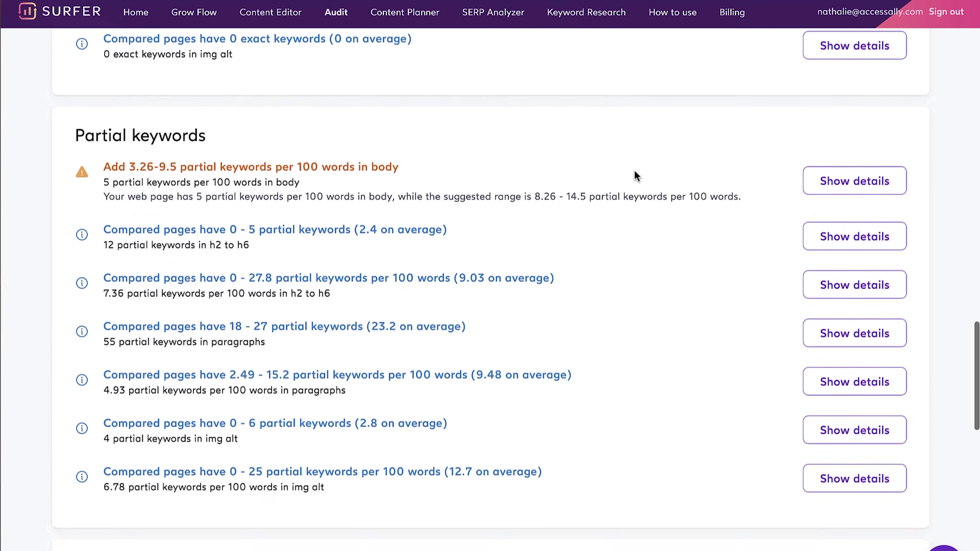
scroll(634, 174, down, 6)
scroll(637, 217, up, 1)
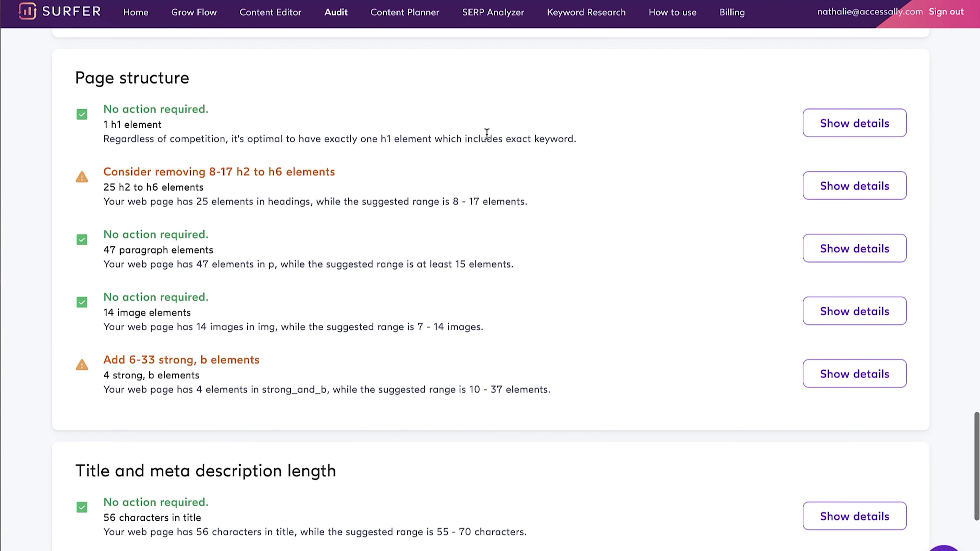
scroll(639, 246, down, 13)
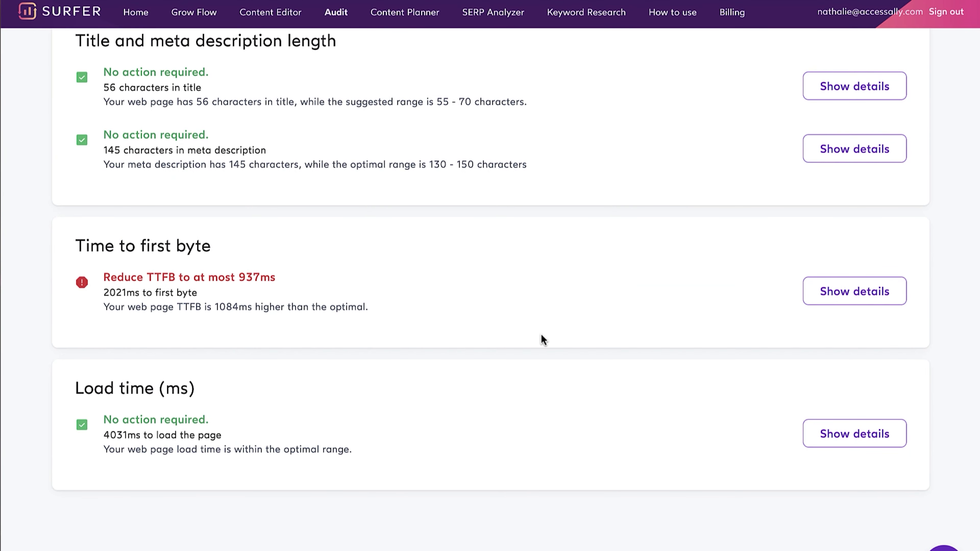
scroll(592, 326, up, 20)
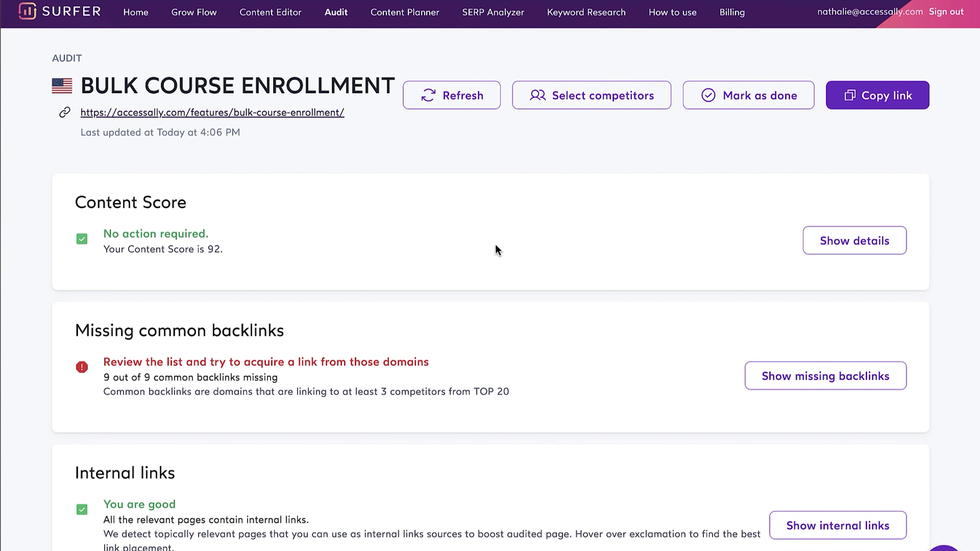
Include the Thinkific page about bulk enrolling students with a spreadsheet among the audit's organic competitors and apply the selection.
click(592, 101)
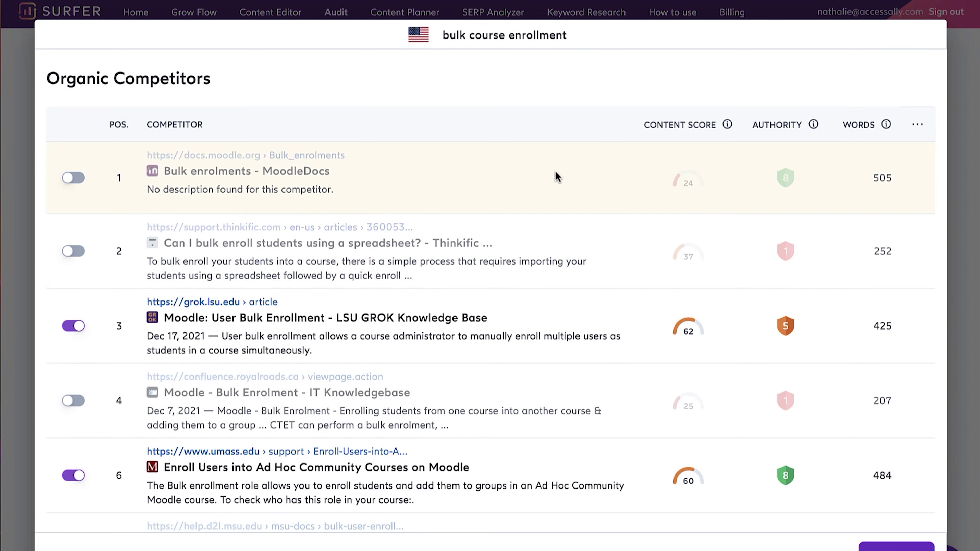
scroll(563, 179, down, 7)
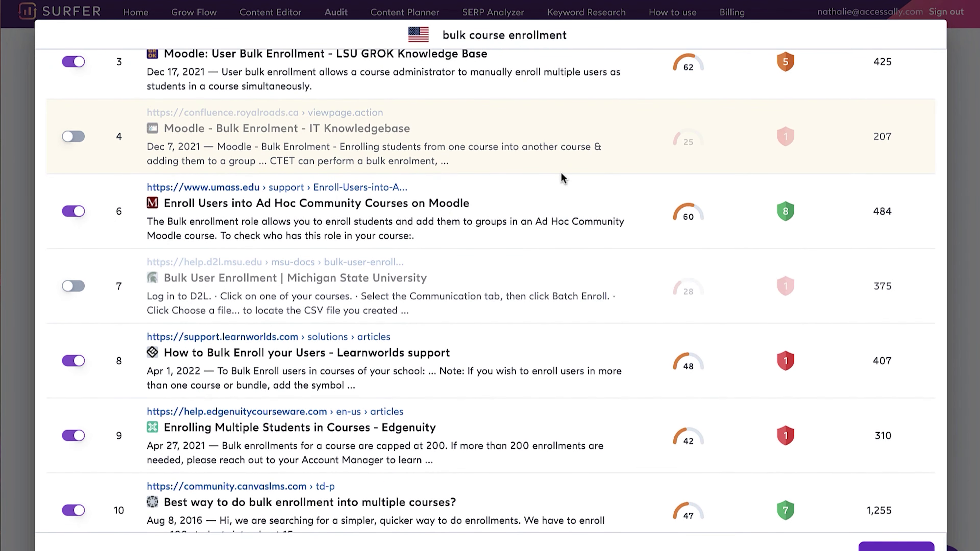
scroll(563, 178, down, 1)
scroll(438, 160, up, 8)
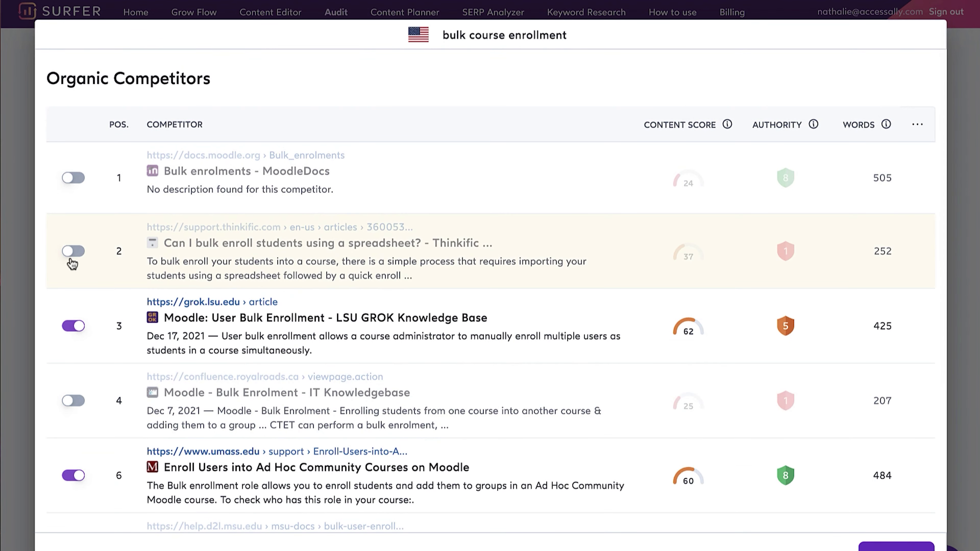
click(75, 251)
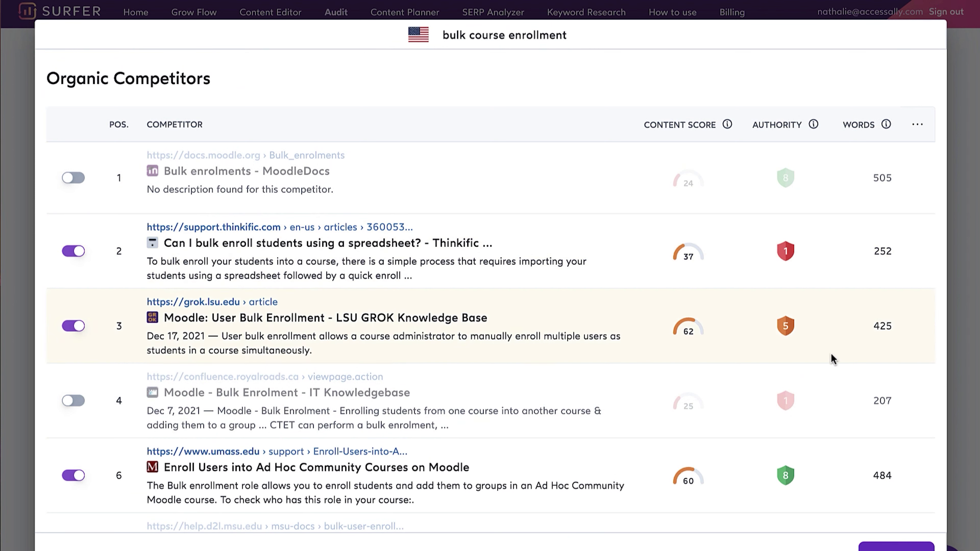
click(896, 547)
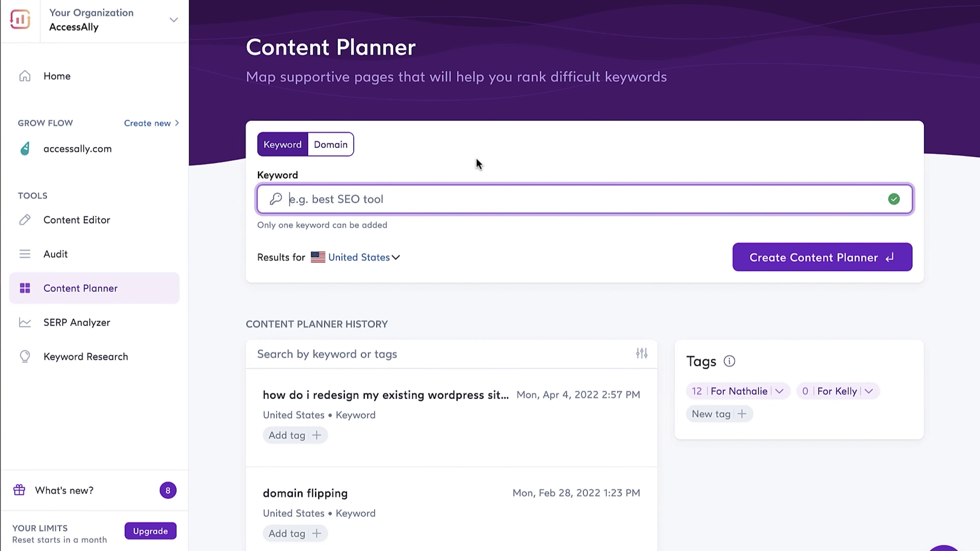
Browse the Content Planner history and open the "domain flipping" plan.
scroll(479, 164, down, 10)
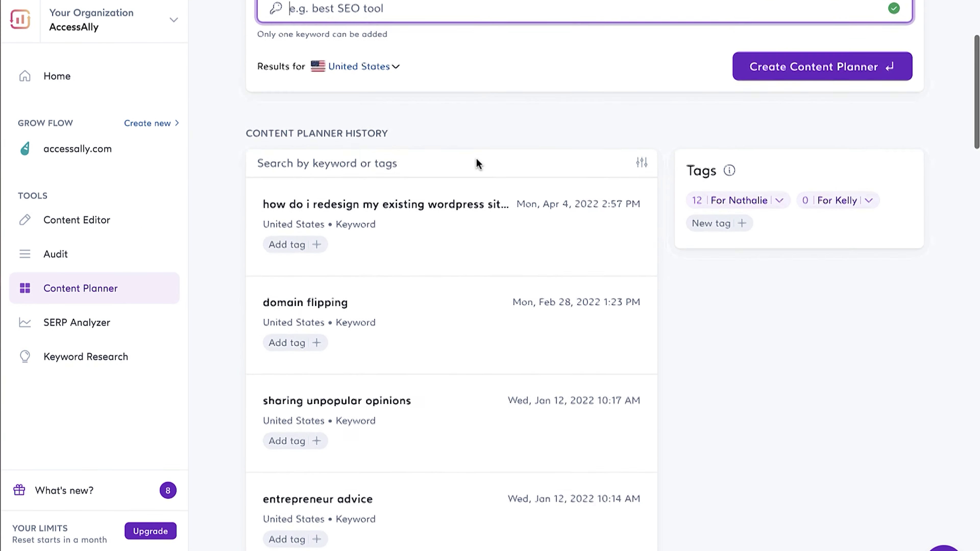
scroll(478, 164, up, 8)
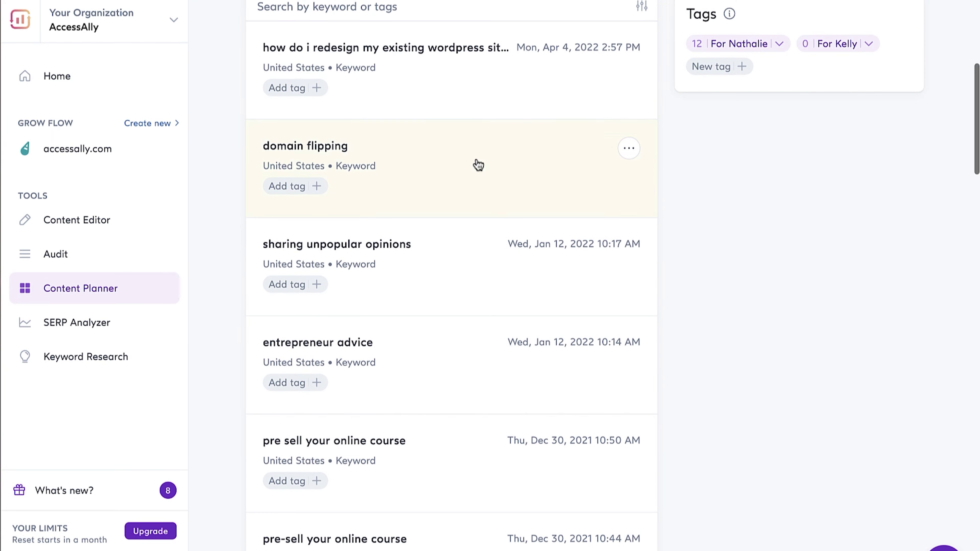
scroll(454, 271, up, 1)
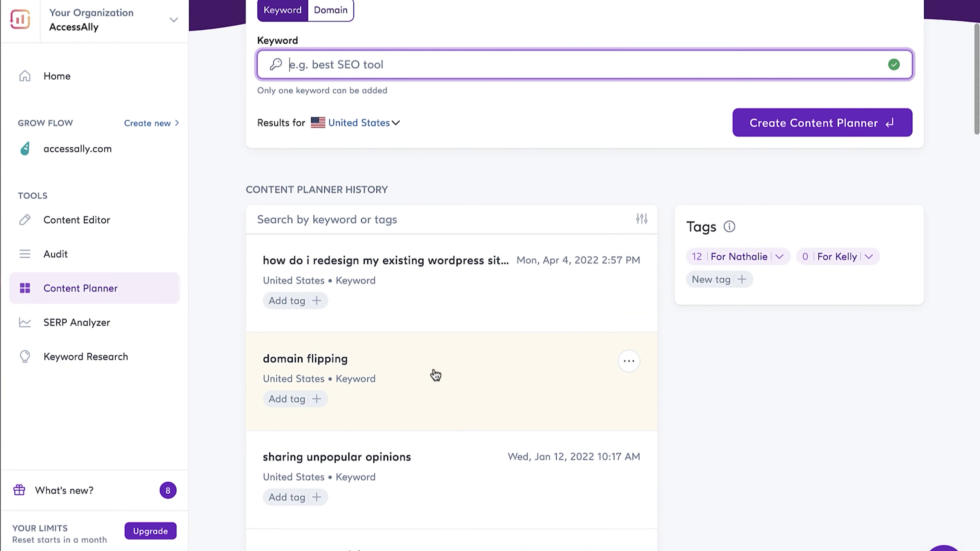
click(330, 371)
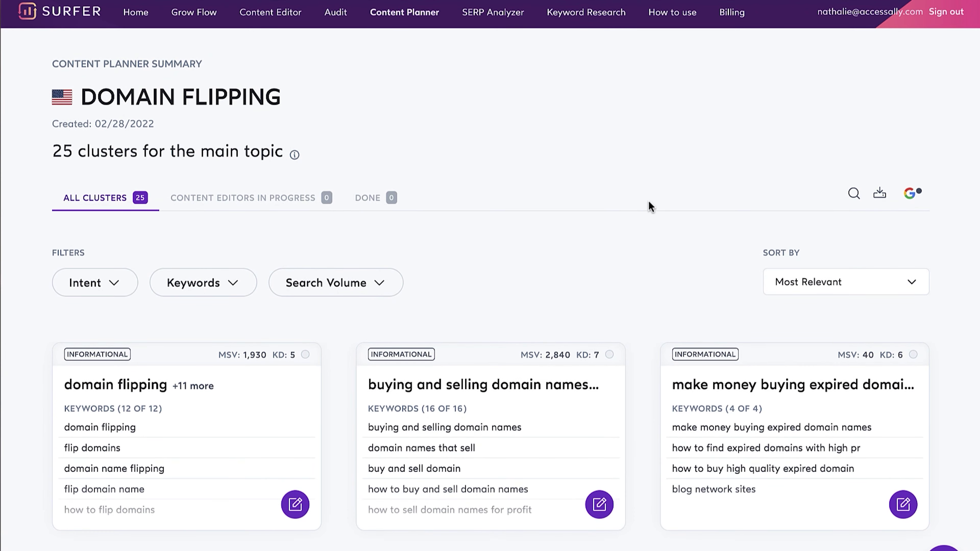
Examine the domain flipping topic clusters with their keywords, search intent, monthly search volume and keyword difficulty.
scroll(646, 203, down, 7)
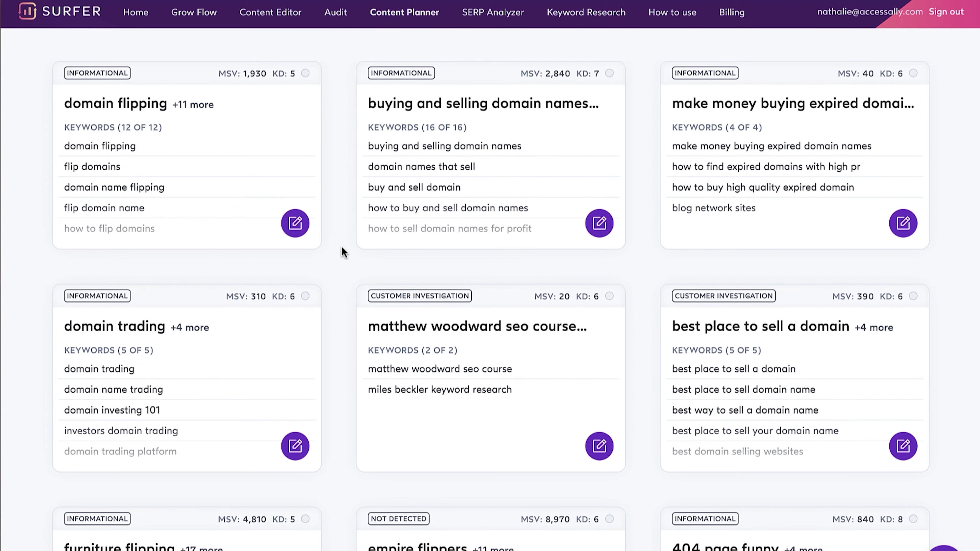
scroll(343, 252, down, 10)
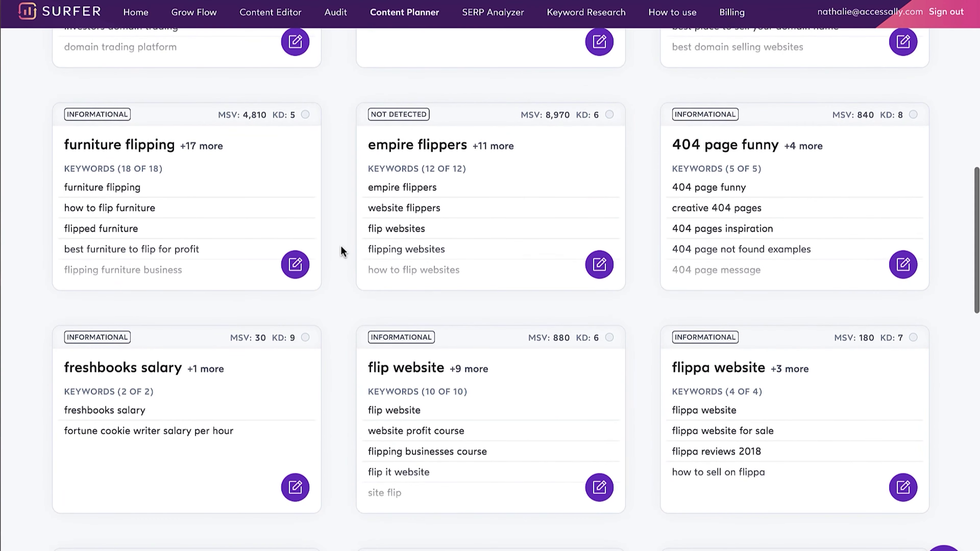
scroll(342, 251, up, 15)
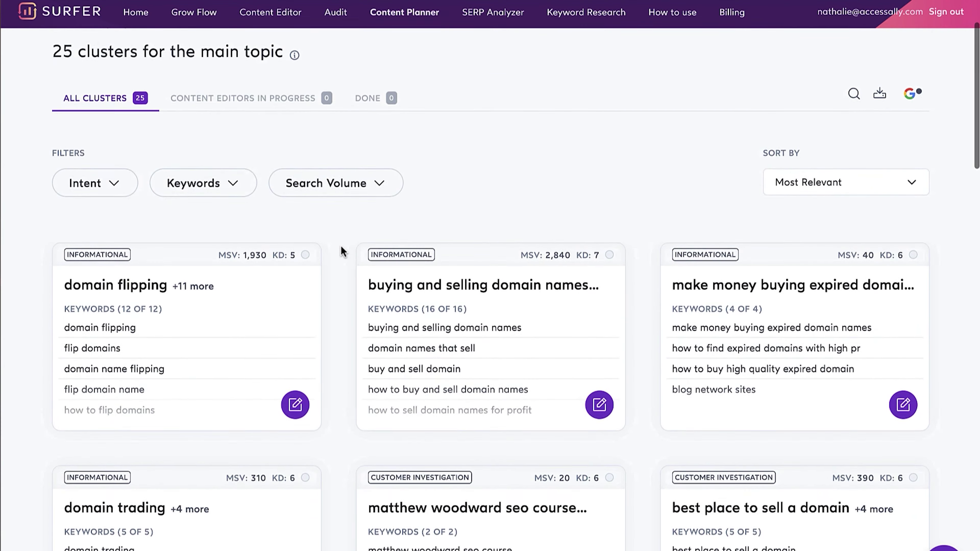
scroll(343, 249, up, 3)
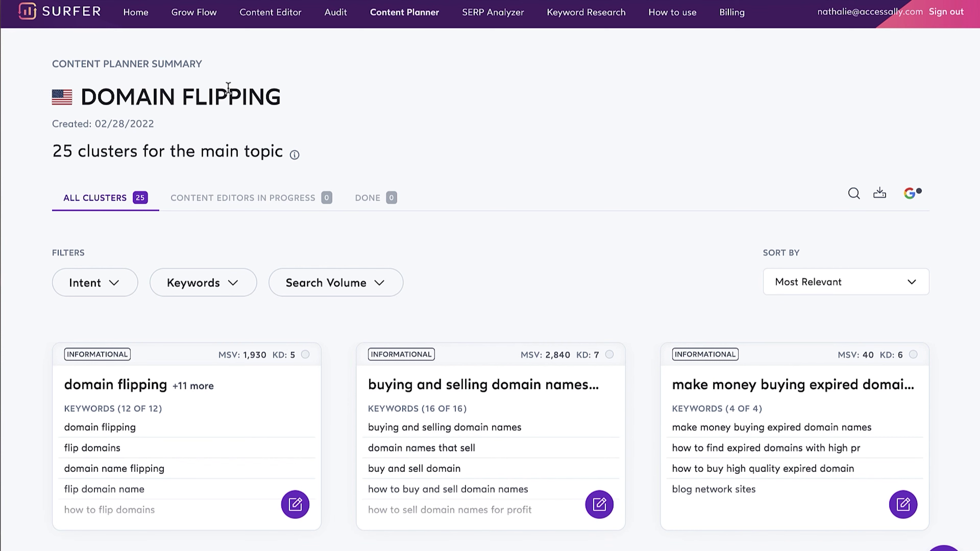
scroll(460, 147, down, 4)
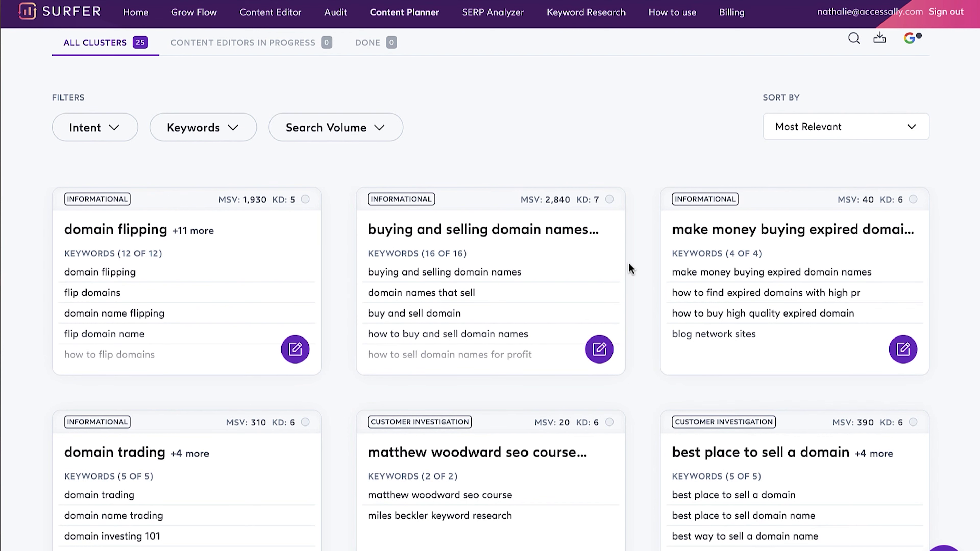
scroll(629, 263, up, 4)
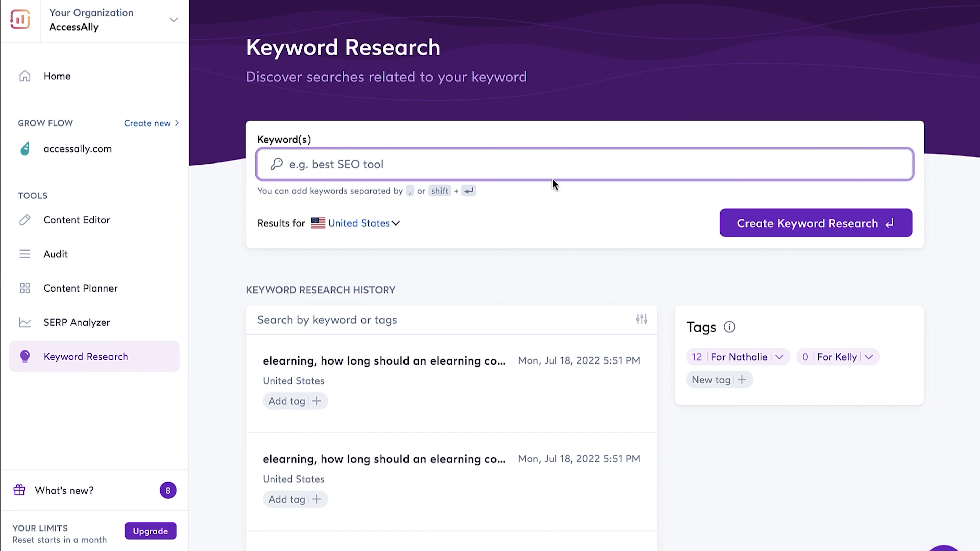
Open the "freewrite traveler, freewrite typewriter" research from the Keyword Research history and examine its search volumes and similar keywords.
scroll(440, 371, down, 8)
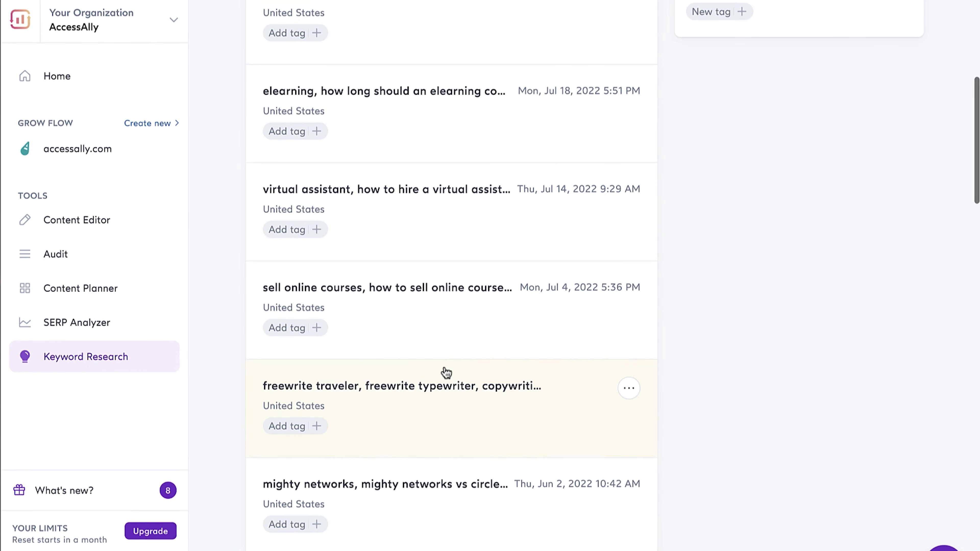
click(423, 417)
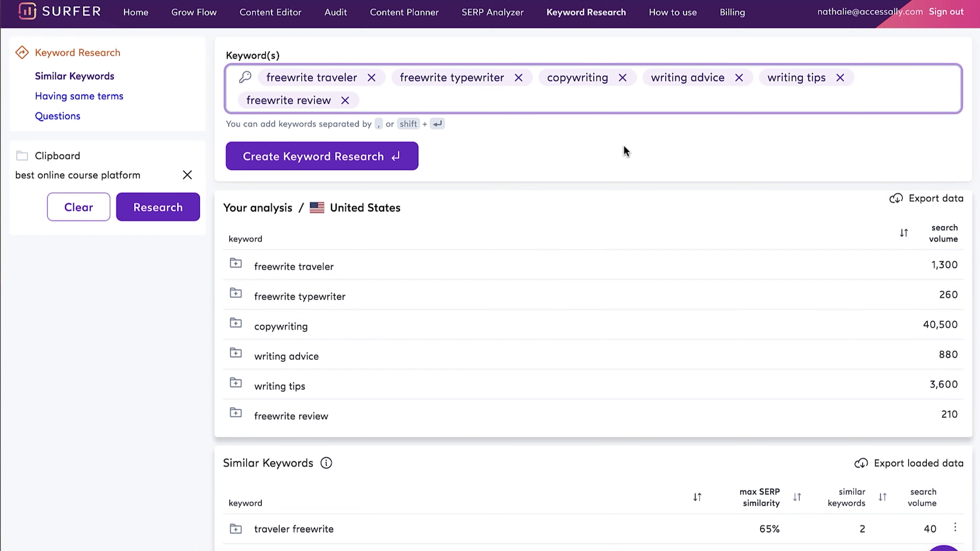
scroll(587, 161, down, 7)
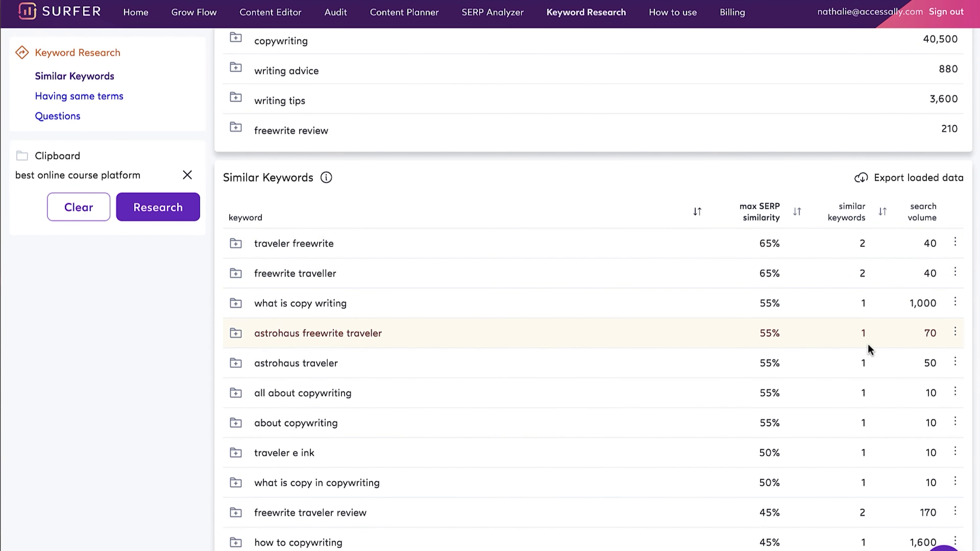
scroll(869, 347, down, 8)
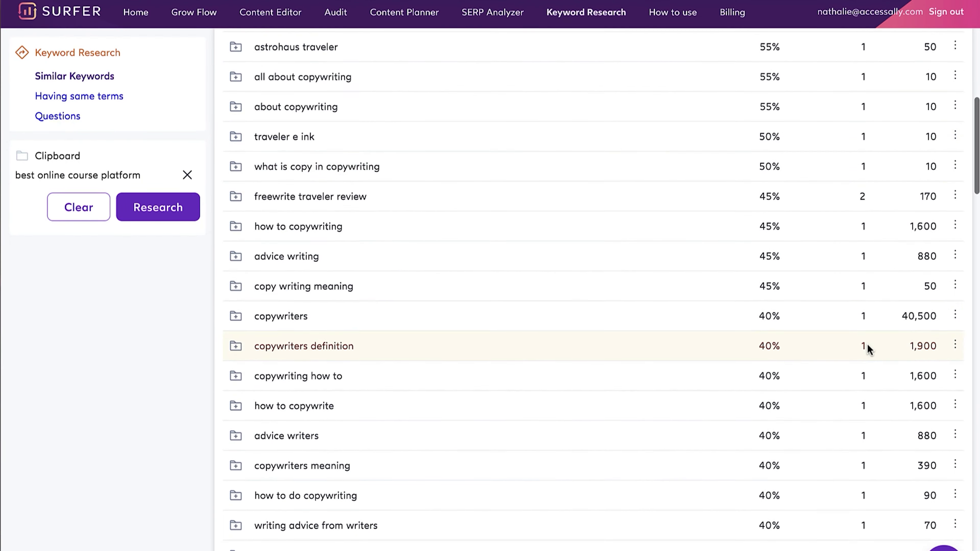
scroll(868, 344, down, 11)
scroll(868, 344, up, 11)
scroll(868, 344, up, 15)
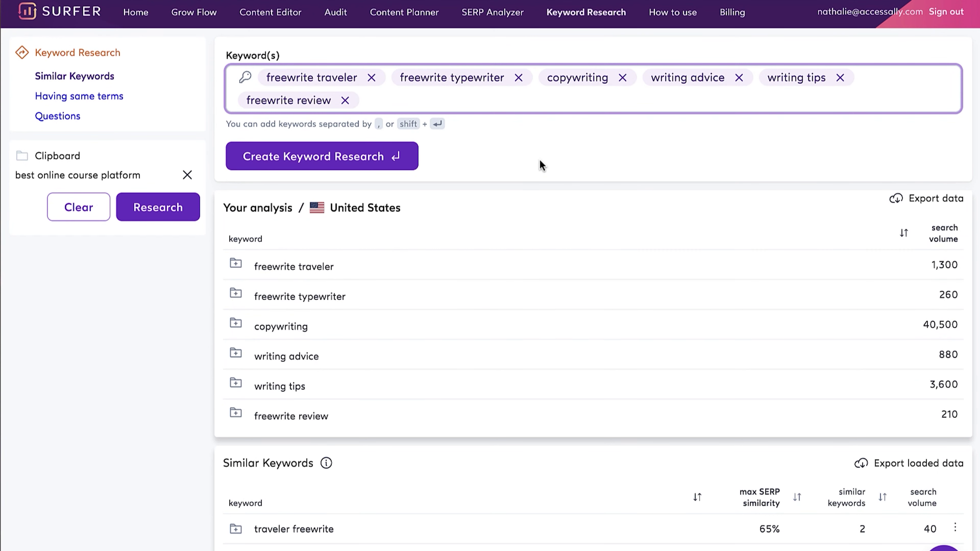
Look through the similar keywords for the freewrite research with their SERP similarity and search volume.
scroll(540, 160, down, 8)
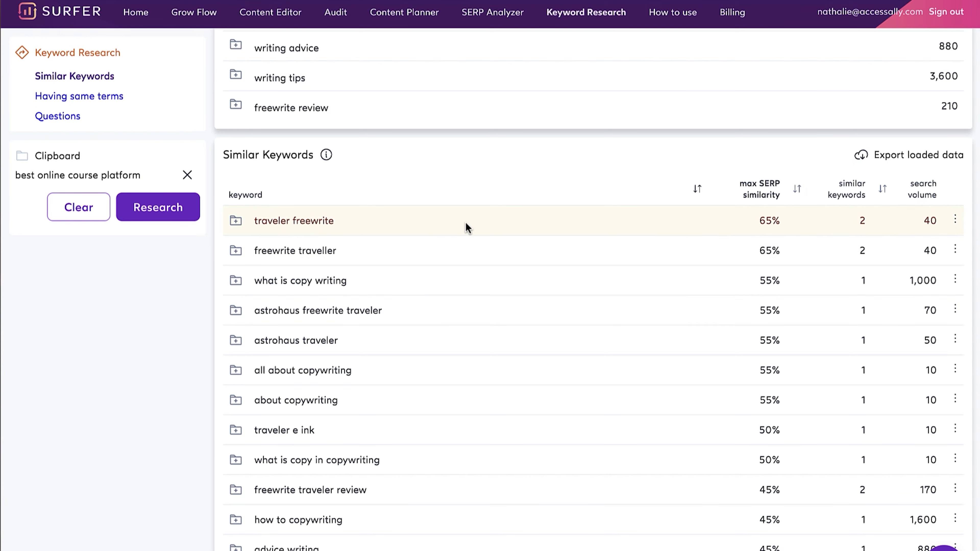
scroll(464, 230, up, 8)
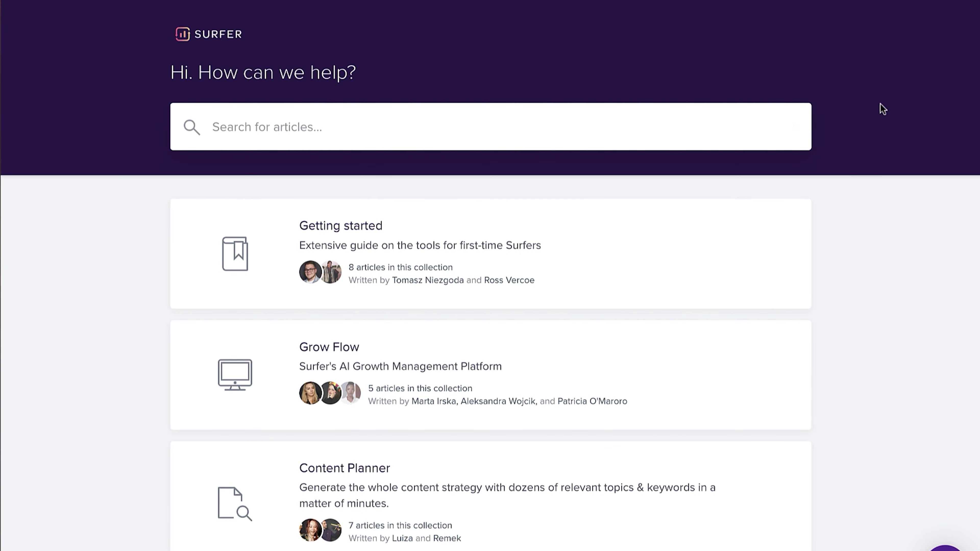
Browse the article collections in the Surfer help center, from Getting started to SERP Analyzer.
scroll(883, 109, down, 15)
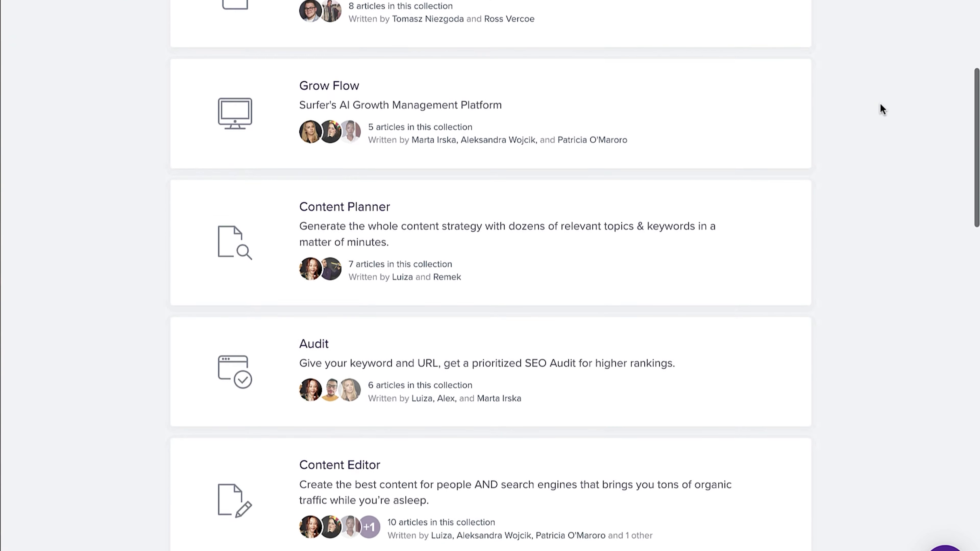
scroll(883, 109, down, 13)
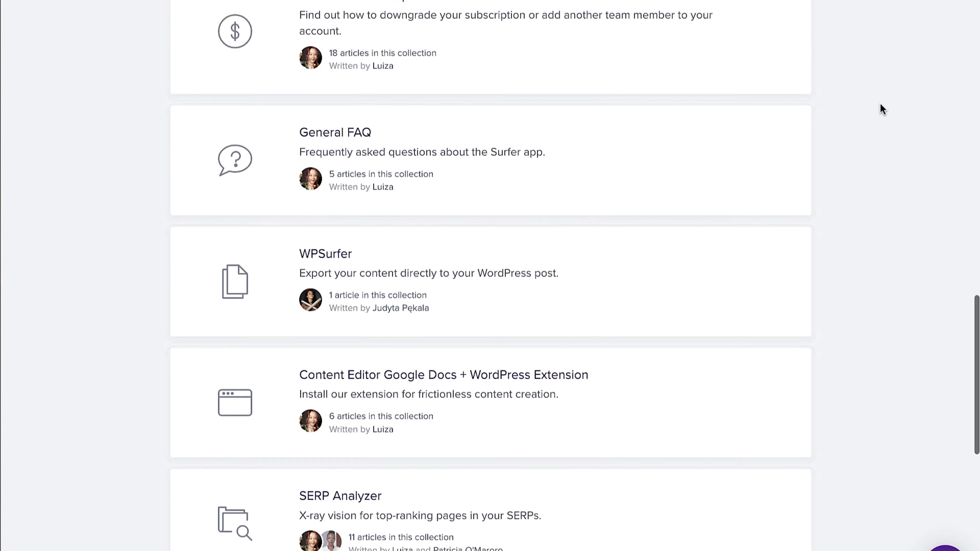
scroll(880, 104, up, 20)
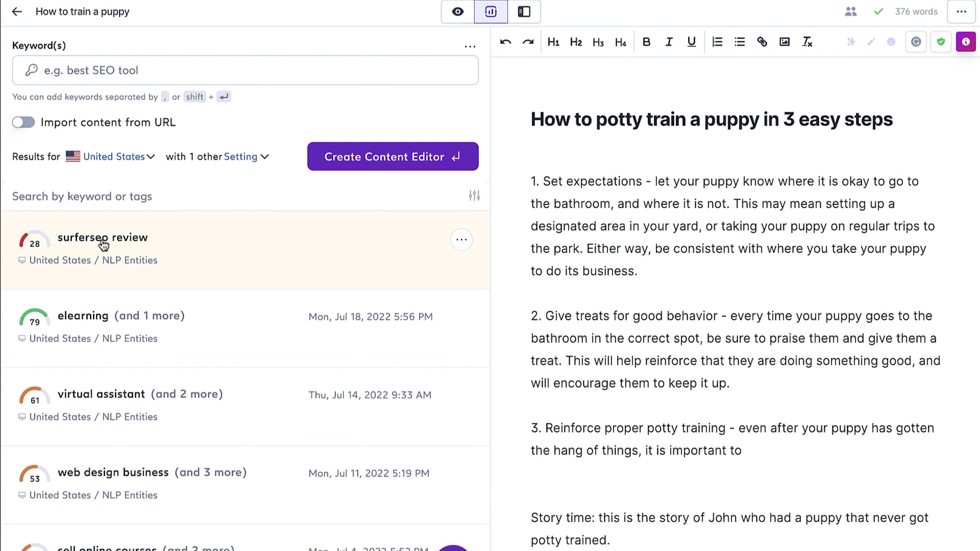
Open the "surferseo review" content guidelines alongside the "How to train a puppy" document.
click(104, 246)
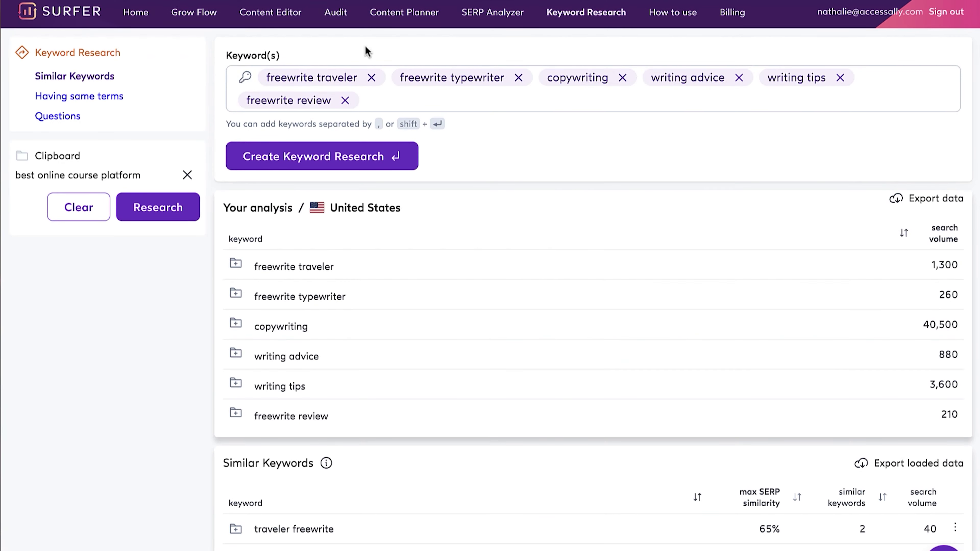
click(284, 17)
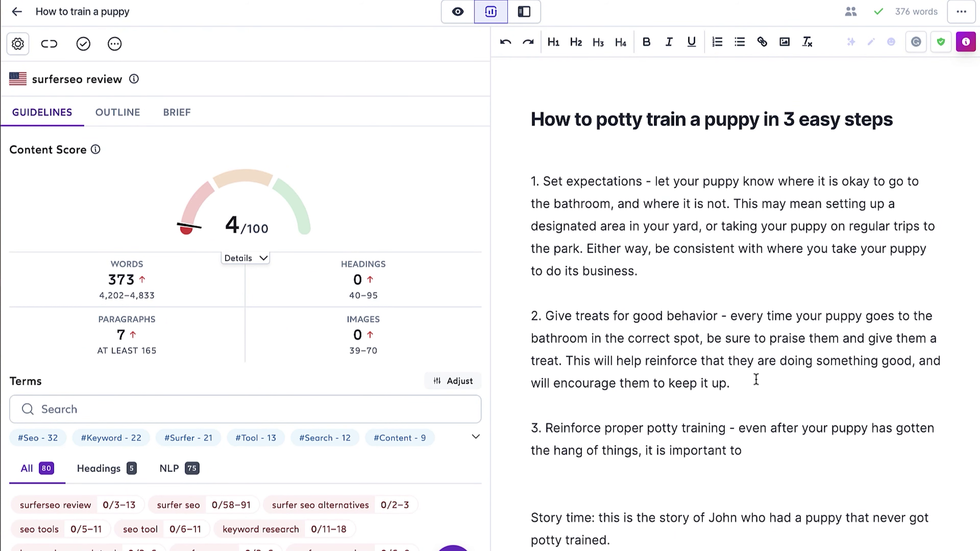
Test term tracking by adding "surfer SEO" on the blank line above the "Story time" paragraph, and remove the text again.
scroll(792, 197, down, 4)
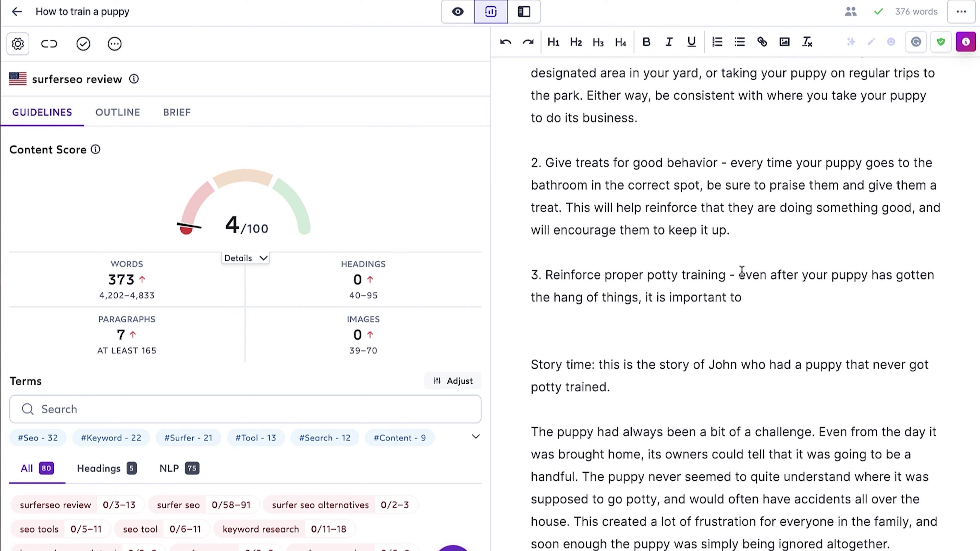
click(597, 335)
text(surfer SEO)
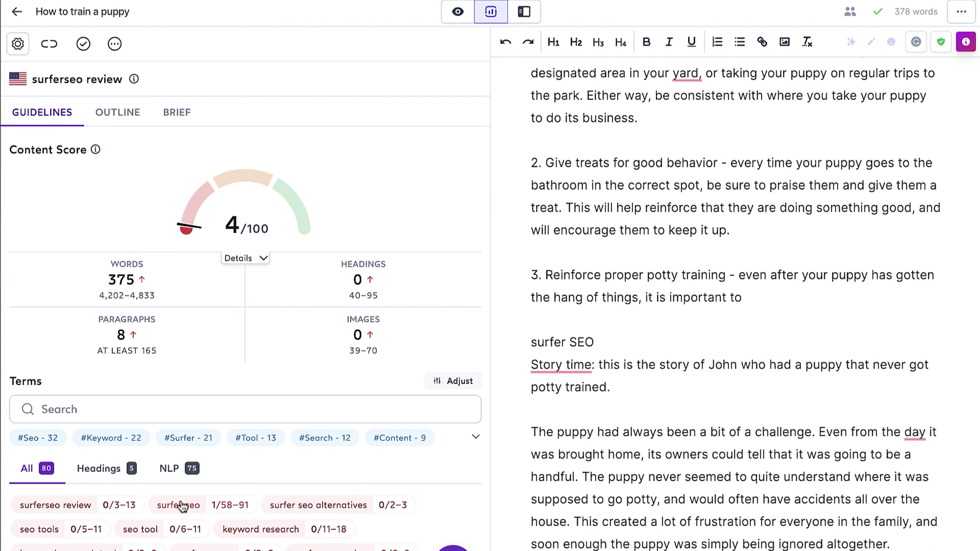
scroll(272, 504, down, 5)
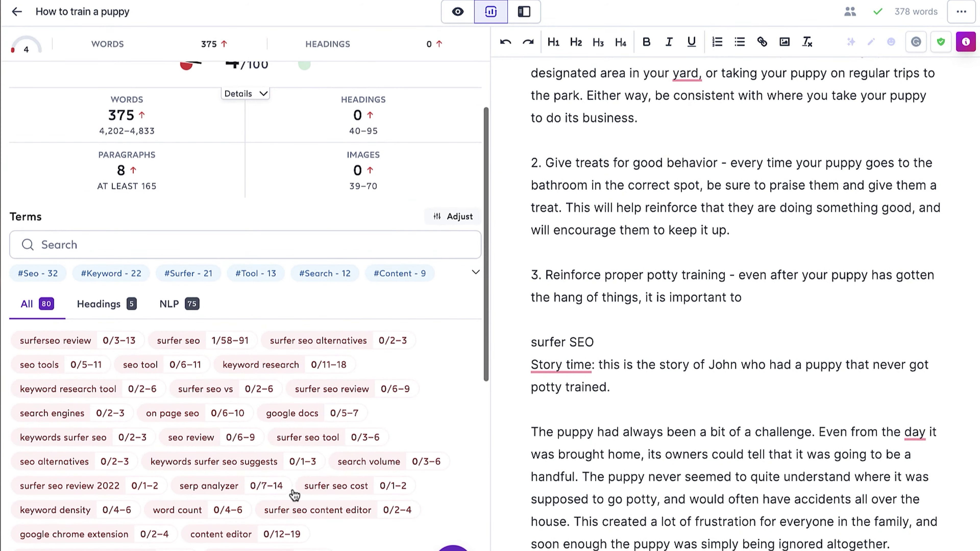
key(BackSpace)
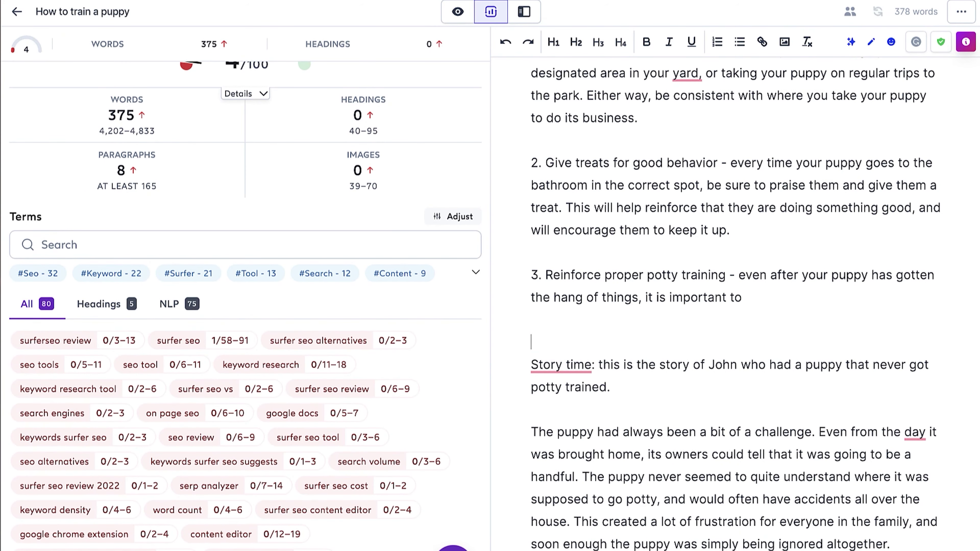
Bring up the explanation of the Content Score in the "surferseo review" guidelines.
scroll(176, 351, up, 4)
mouse_move(296, 209)
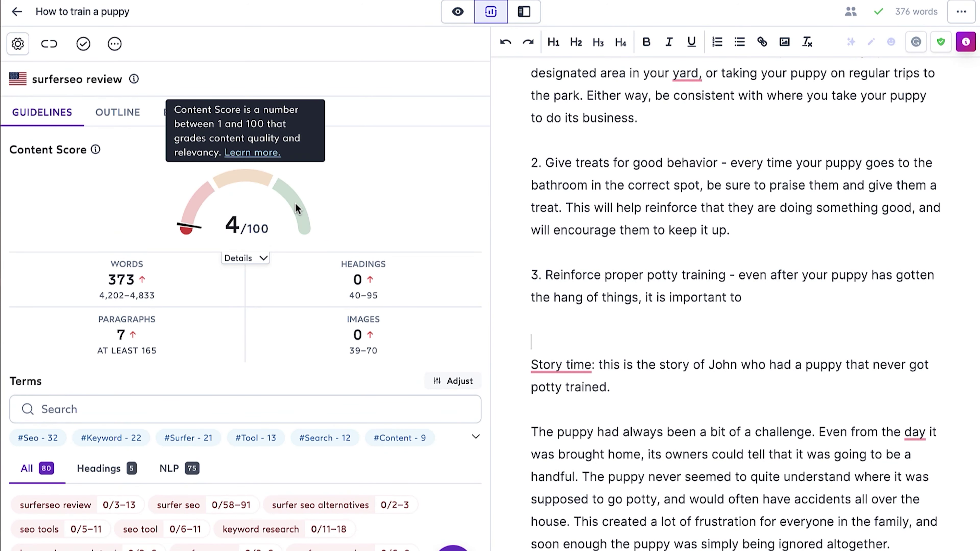